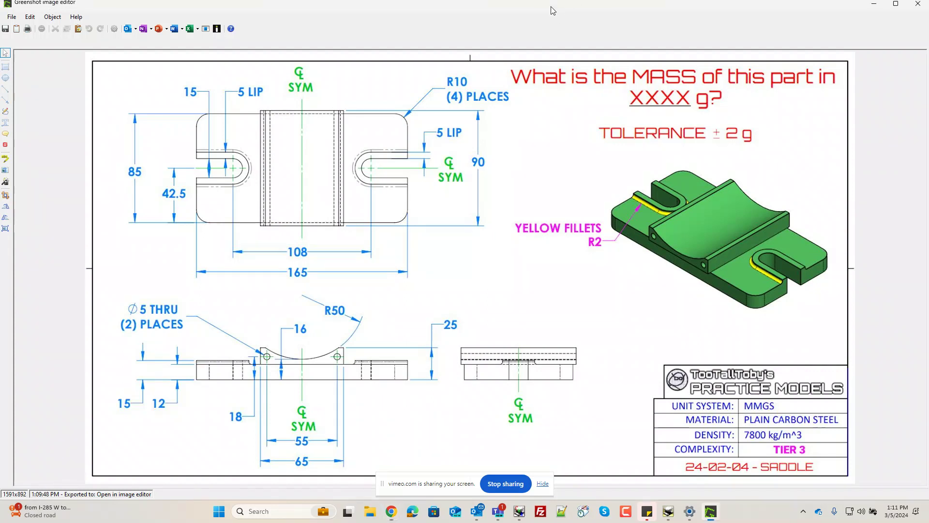
Leave the reference drawing for IRONCAD and place an extruded block in the empty scene
left_click_drag(557, 8, 523, 176)
key("alt+F4")
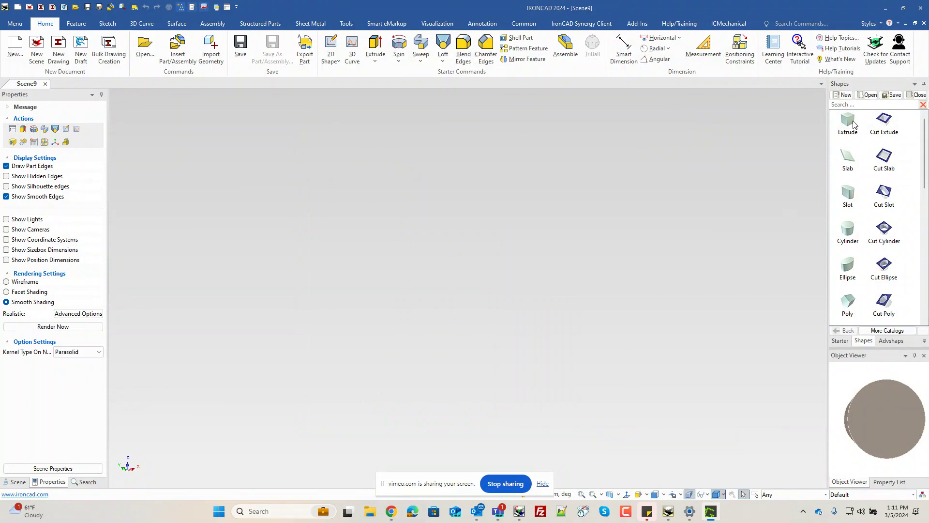
left_click_drag(847, 123, 457, 294)
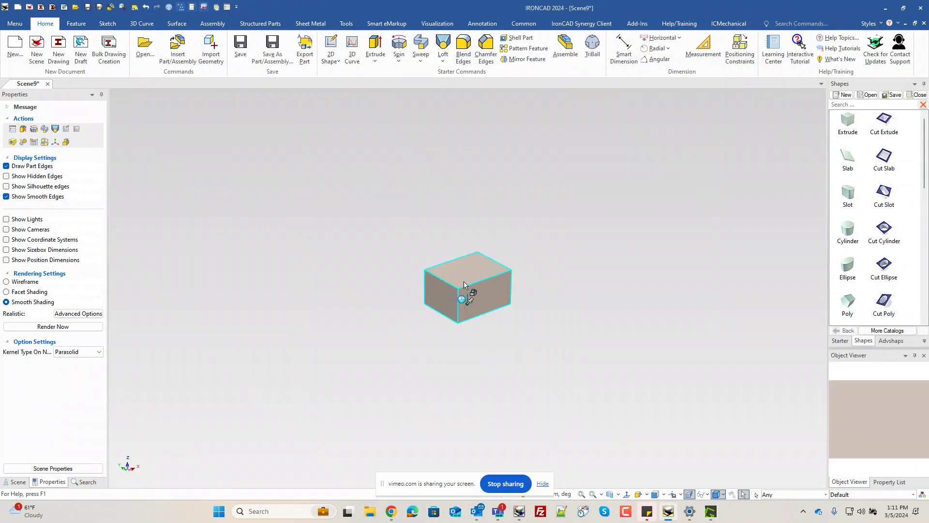
left_click(489, 287)
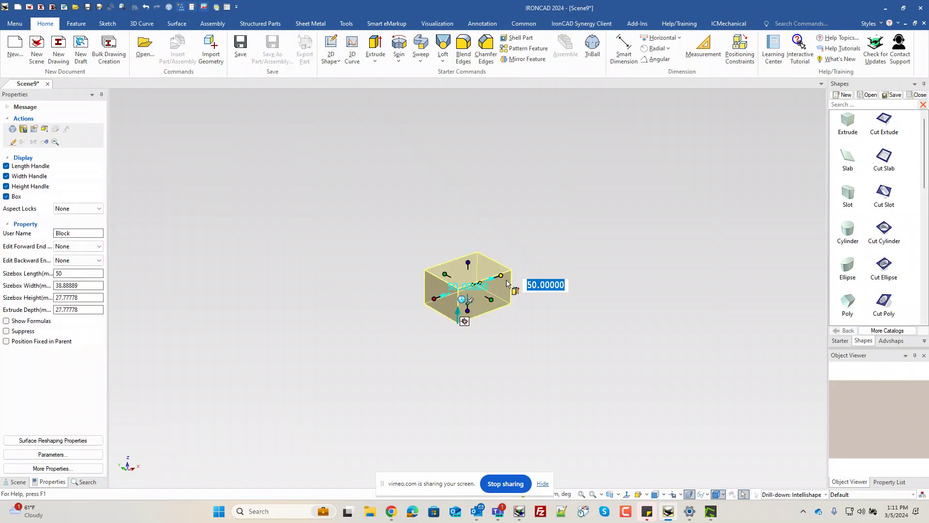
Size the block to 165 mm long, 85 mm wide and 12 mm high
type("165")
key("Tab")
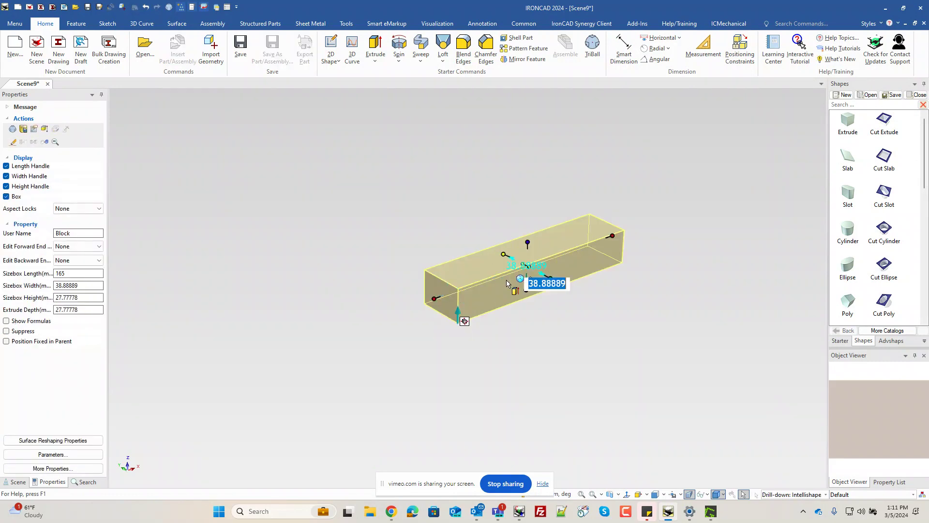
type("85")
key("Tab")
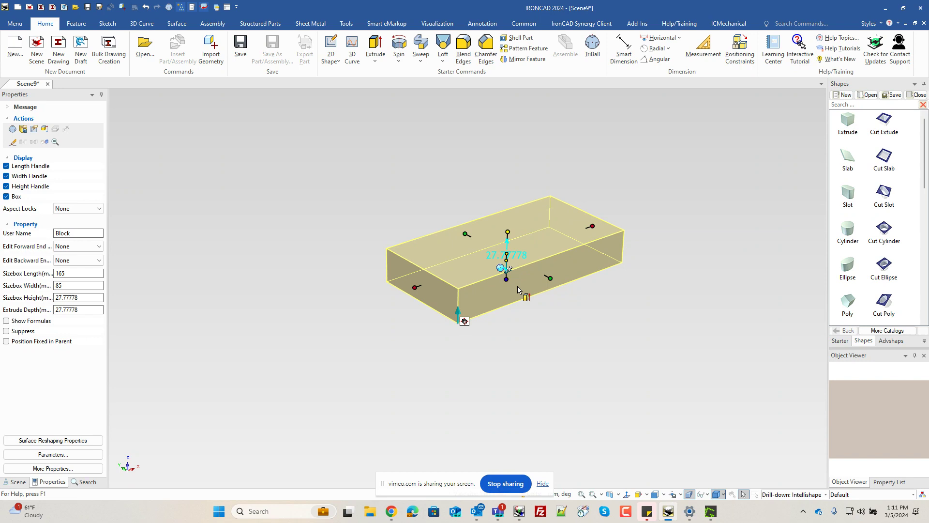
double_click(508, 233)
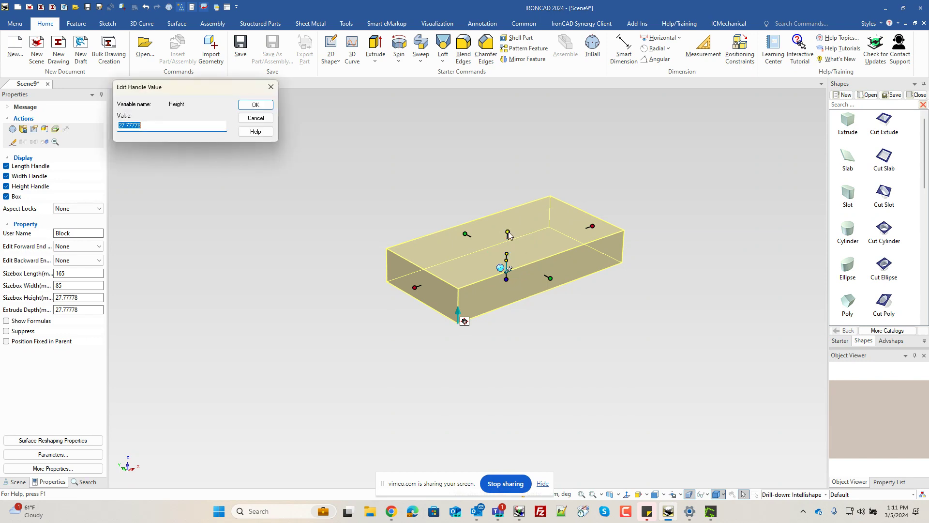
type("13")
key("Return")
left_click(624, 326)
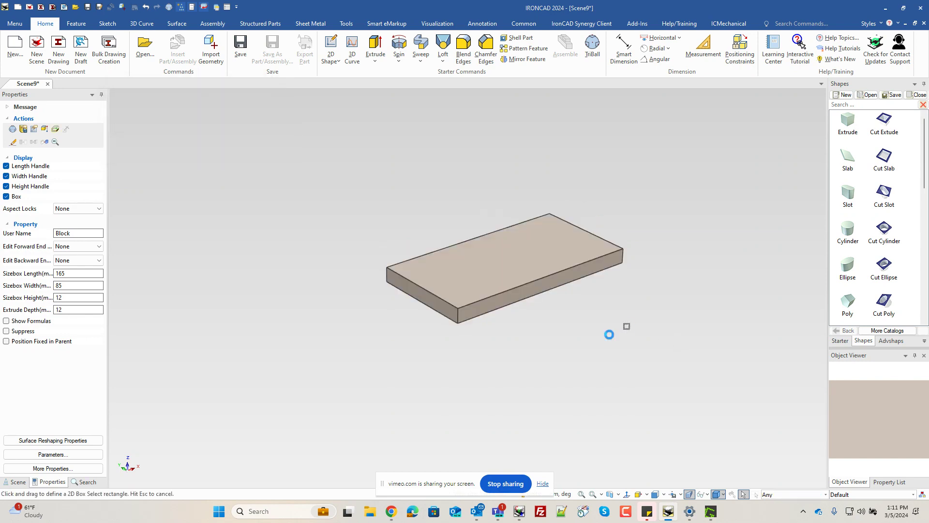
key("F6")
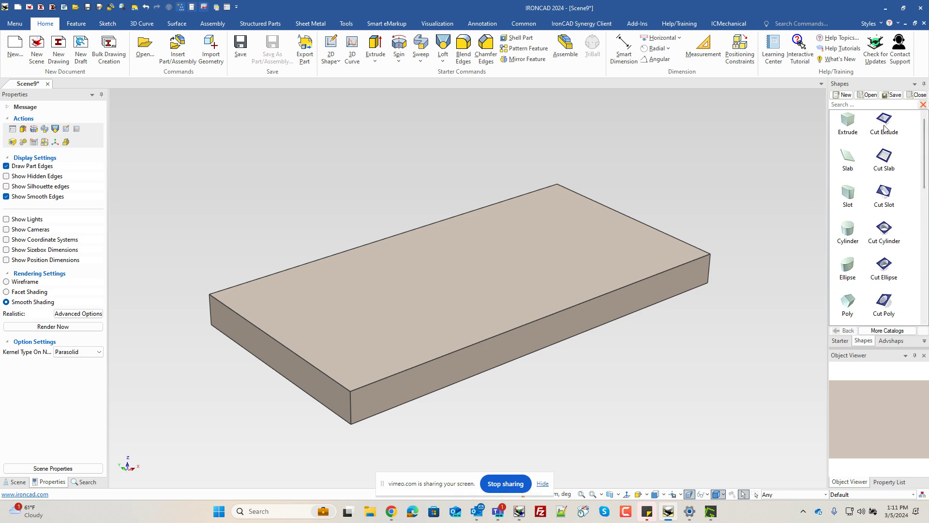
Place a 15 mm wide rectangular cut at the middle of the plate's short edge, with its outer end flush with that edge
mouse_move(883, 127)
left_mouse_down()
mouse_move(339, 307)
mouse_move(290, 353)
mouse_move(275, 340)
mouse_move(794, 207)
mouse_move(879, 142)
left_mouse_up()
middle_click_drag(377, 295, 379, 329)
left_click_drag(884, 125, 285, 382)
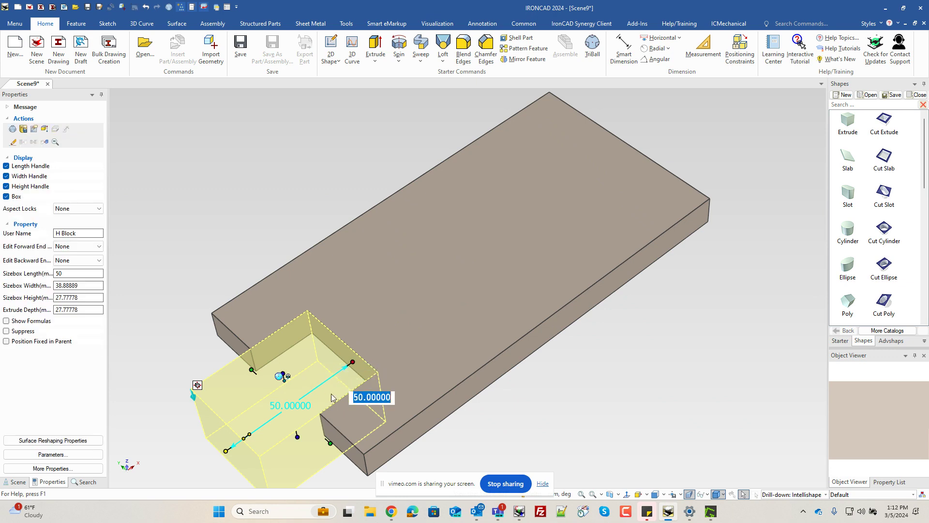
left_click_drag(334, 440, 324, 429)
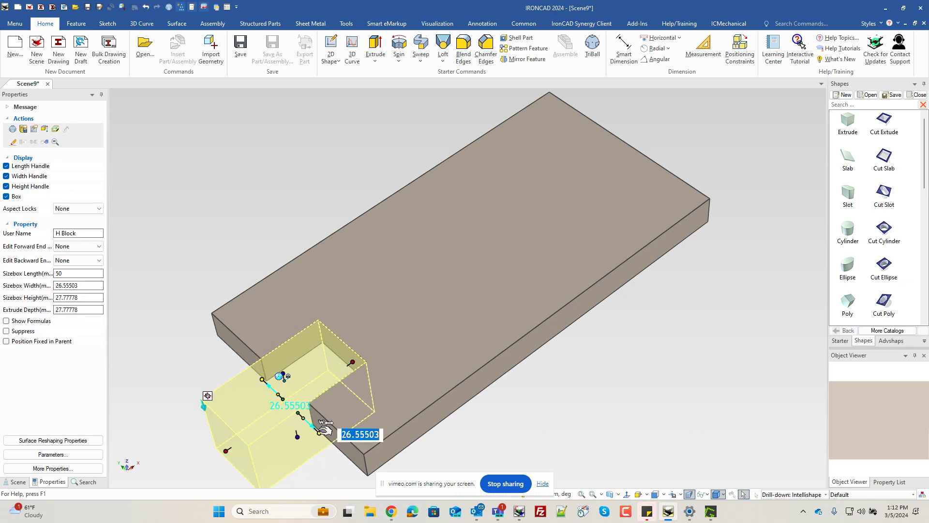
type("15")
key("Tab")
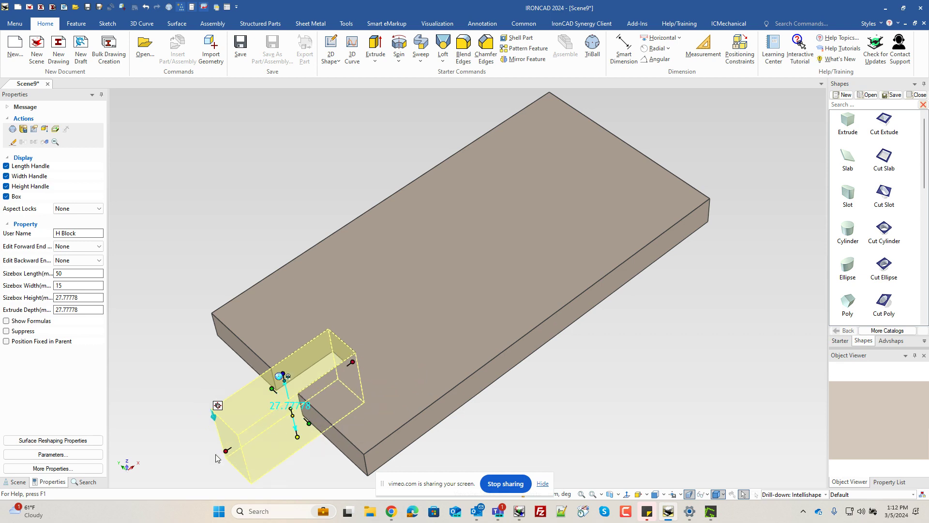
left_click_drag(230, 450, 275, 375)
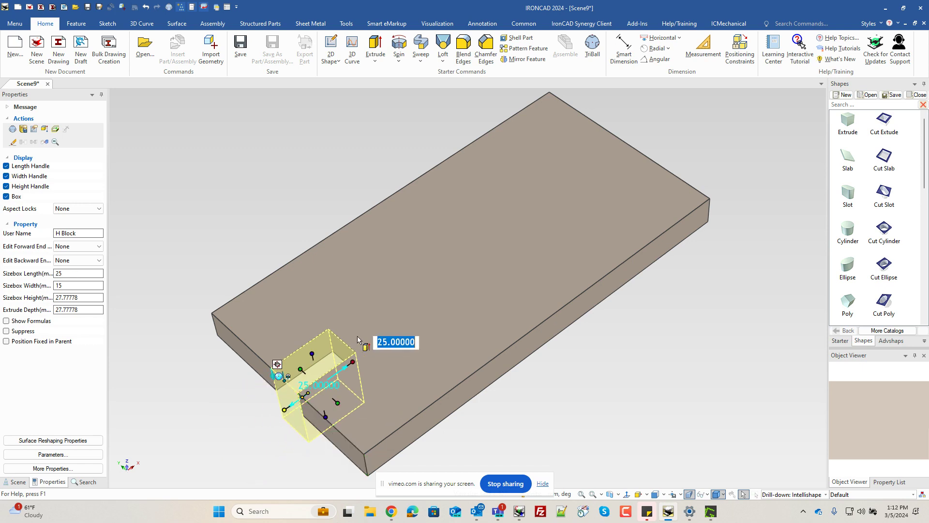
Set the rectangular cut's inner end 28.5 mm from a point on the plate's short edge
right_click(352, 362)
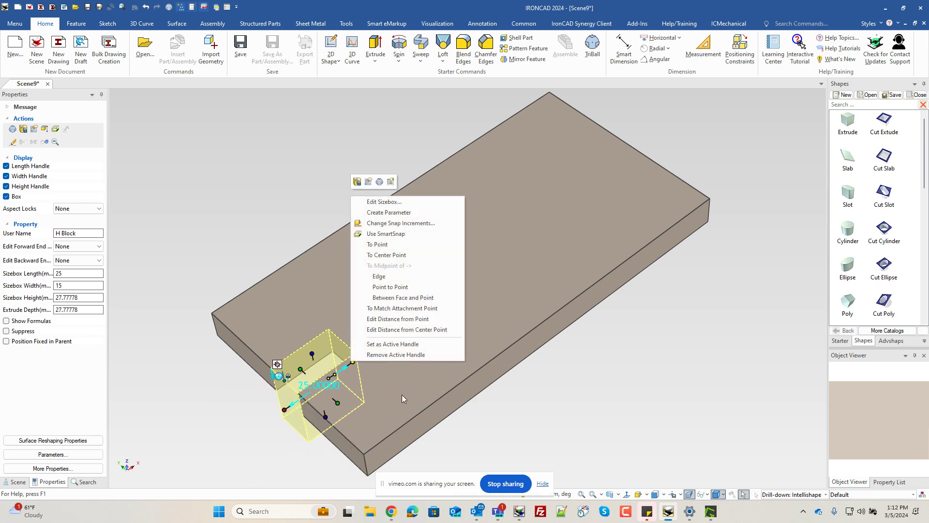
left_click(419, 319)
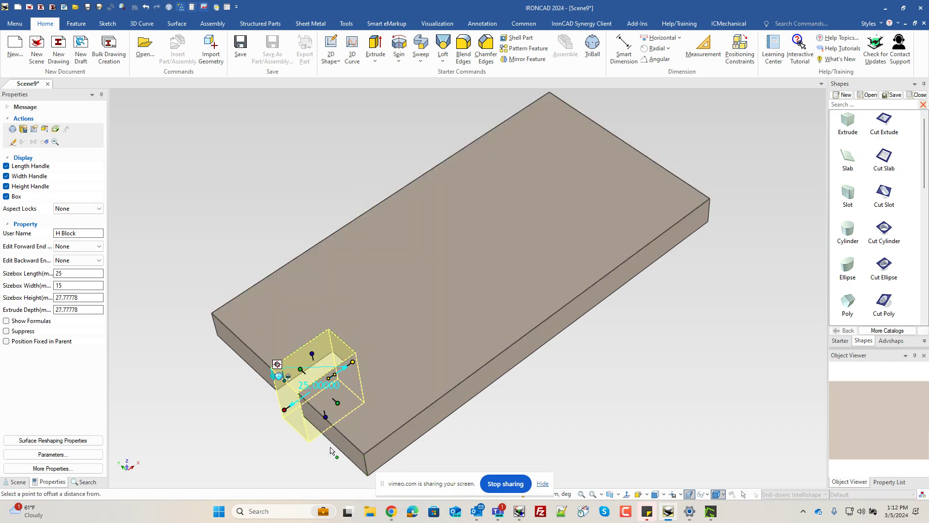
left_click(336, 438)
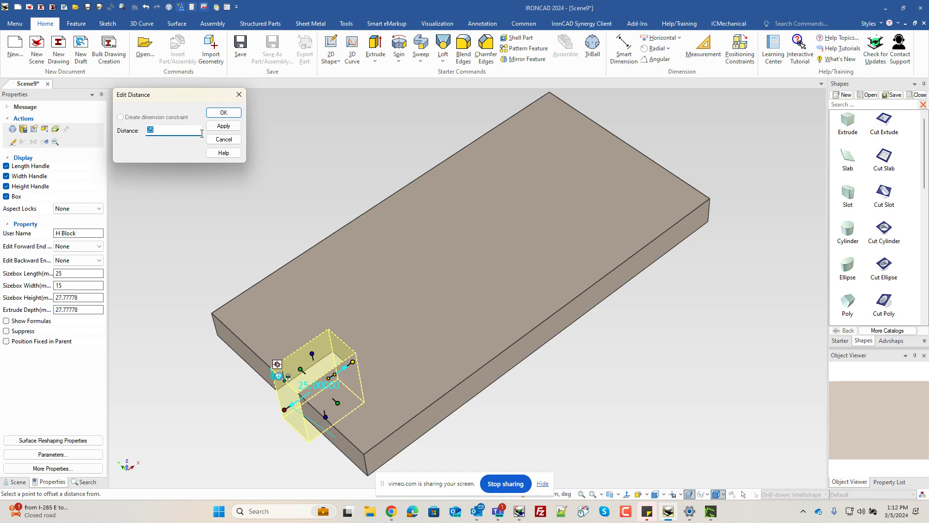
type("165-108")
key("Tab")
left_click(160, 130)
key("Tab")
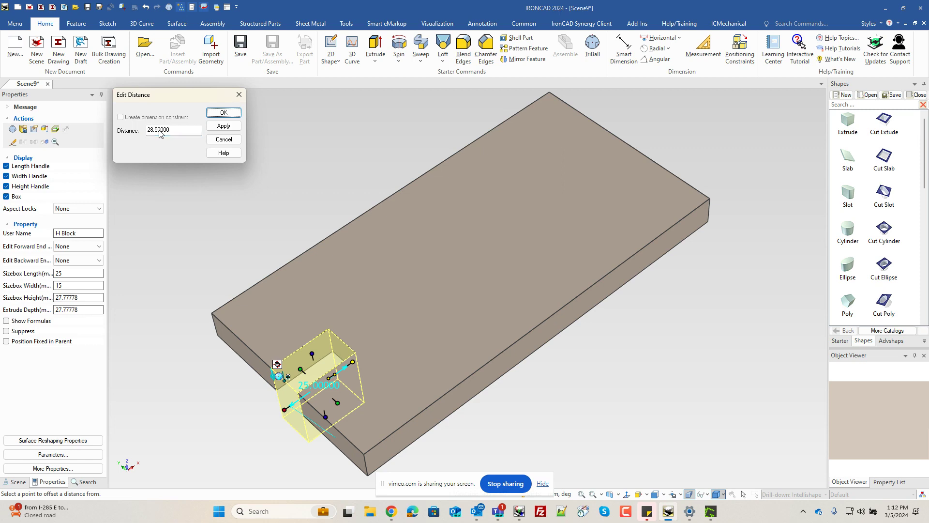
left_click(224, 113)
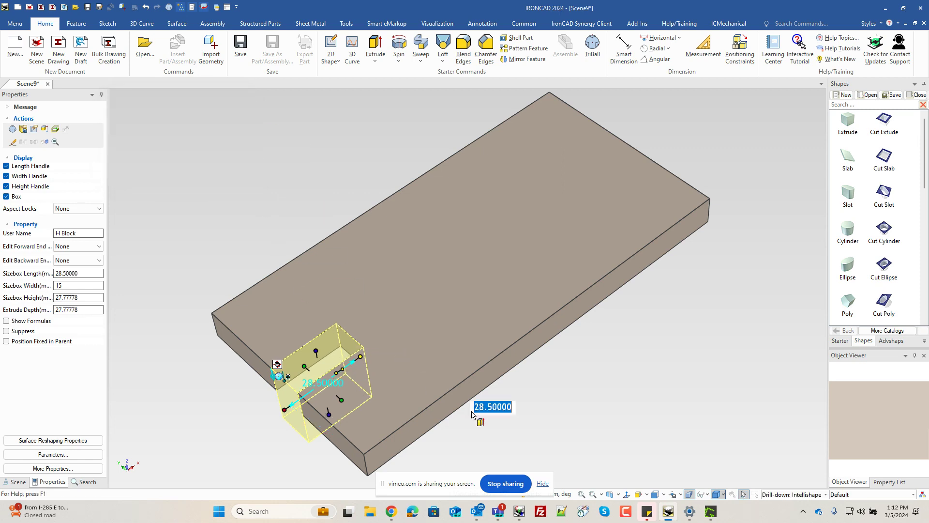
left_click(574, 416)
Round the slot's inner end with a 15 mm diameter cylindrical cut
left_click_drag(887, 240, 348, 335)
type("15")
key("Return")
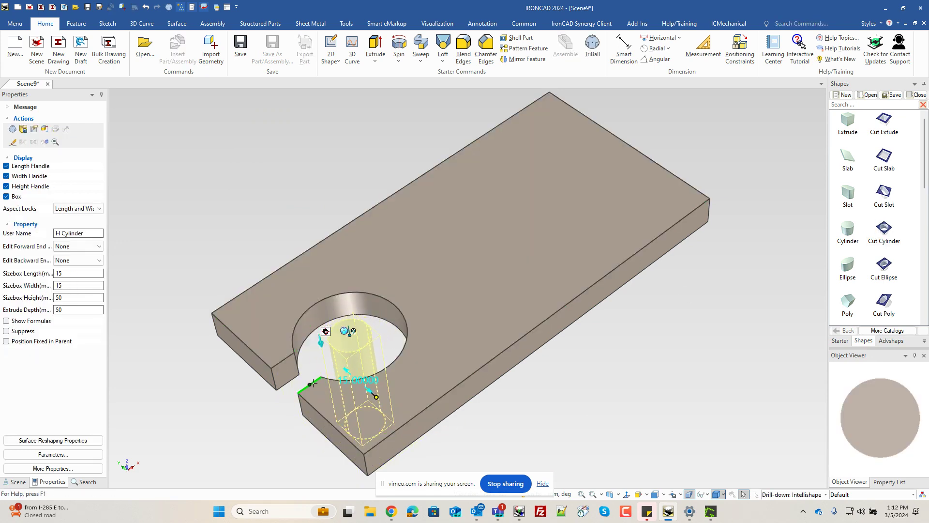
left_click(501, 406)
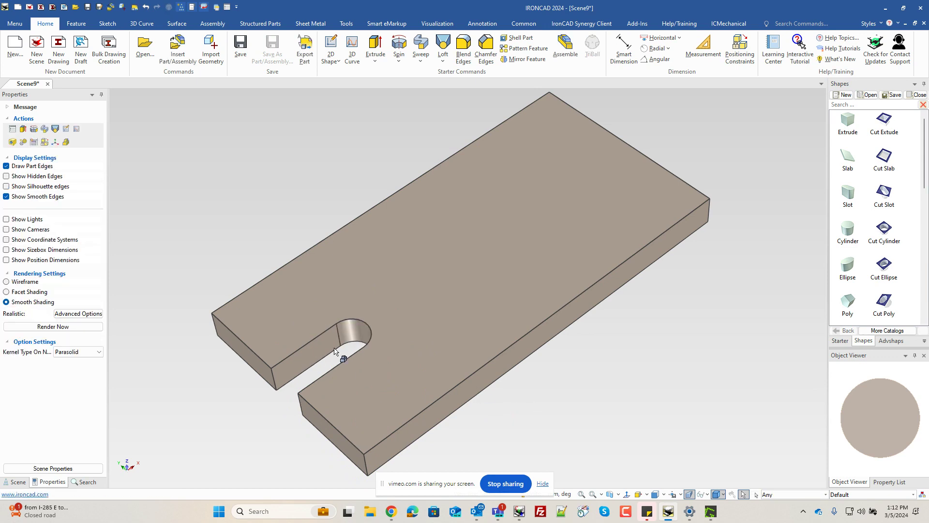
Start an Extrude feature with a new 2D sketch on the plate's top face
mouse_move(327, 361)
middle_mouse_down()
mouse_move(332, 335)
mouse_move(400, 313)
mouse_move(328, 354)
middle_mouse_up()
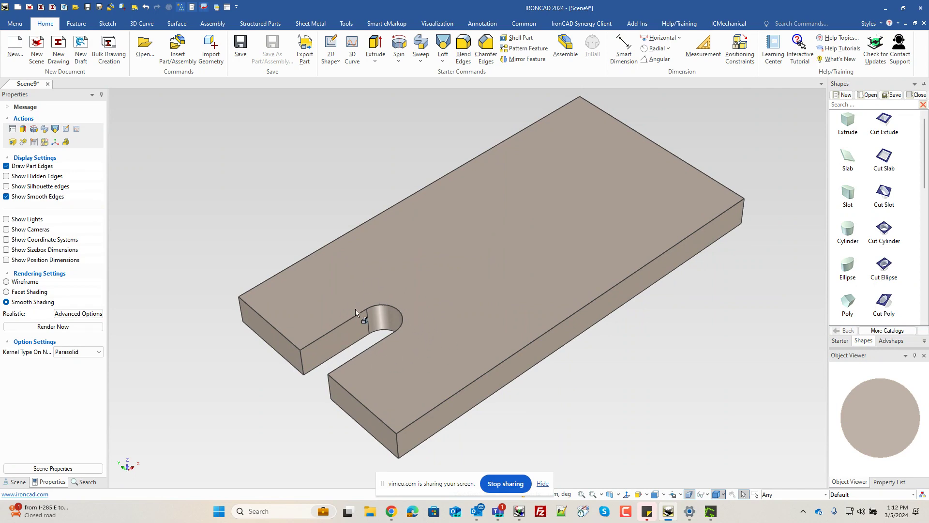
scroll(377, 357, "up", 4)
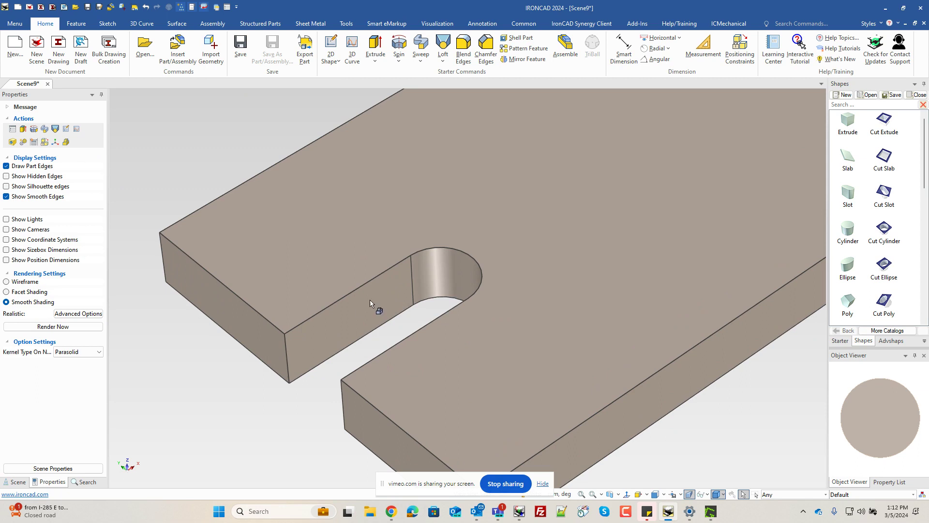
left_click(376, 48)
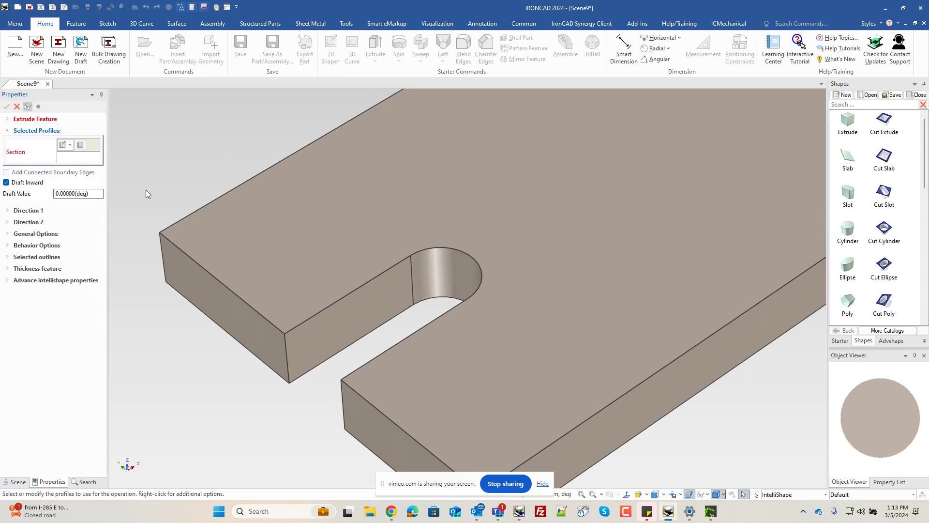
left_click(70, 145)
left_click(74, 159)
left_click(512, 290)
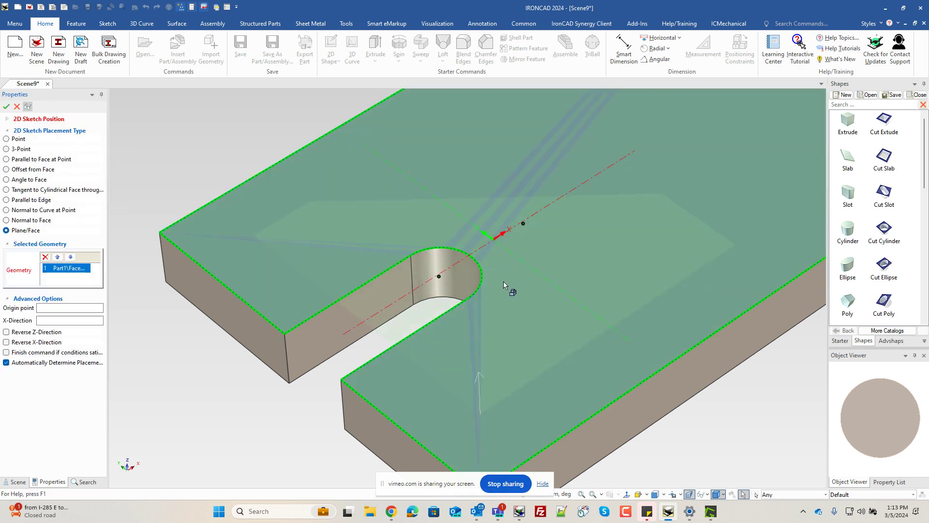
left_click(6, 106)
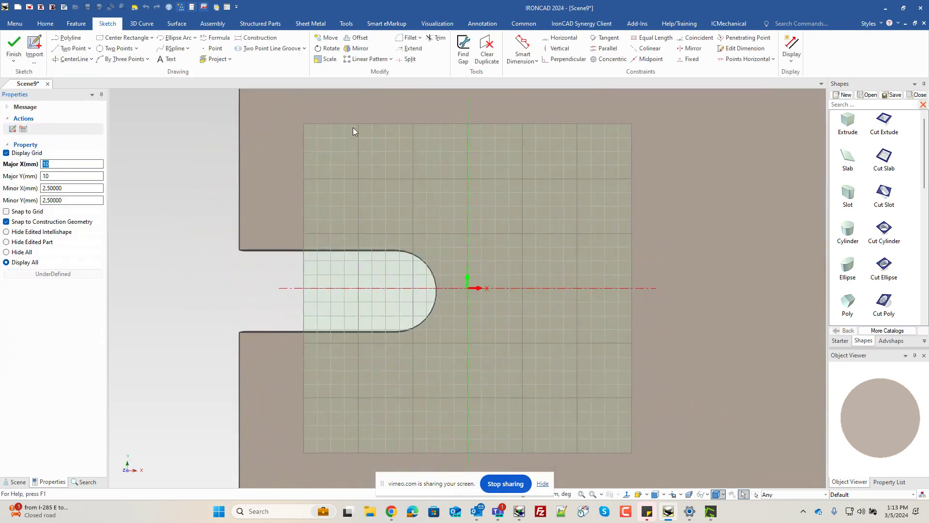
Project the slot's two straight edges and its arc into the sketch, and offset them 5 mm outward
left_click(215, 59)
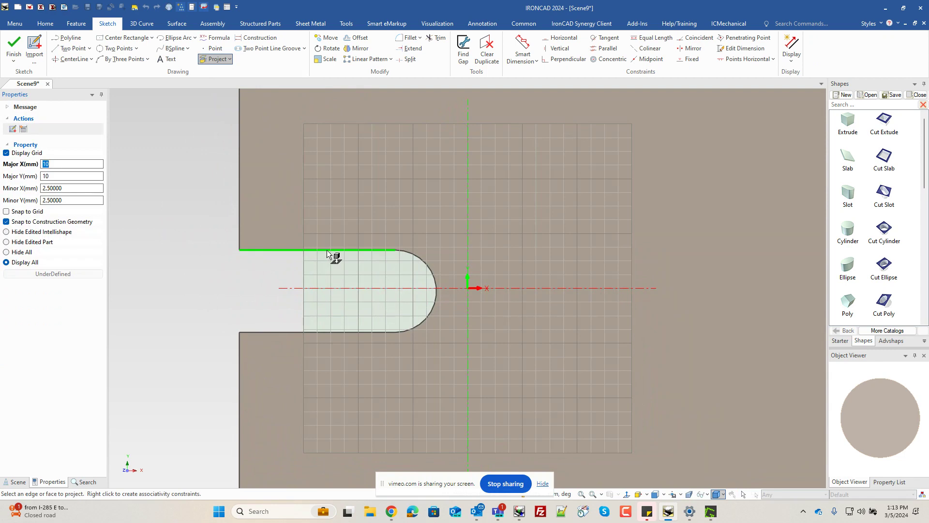
left_click(328, 250)
left_click(420, 262)
left_click(384, 332)
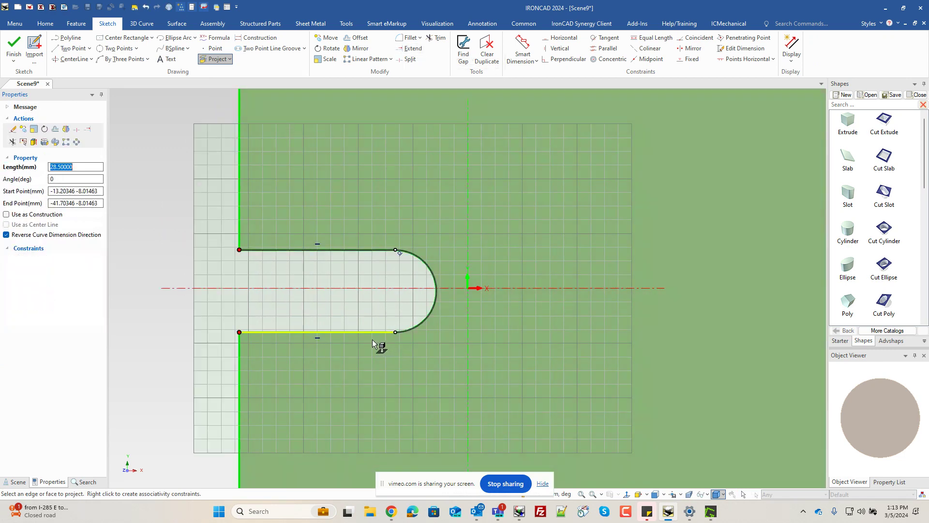
key("Escape")
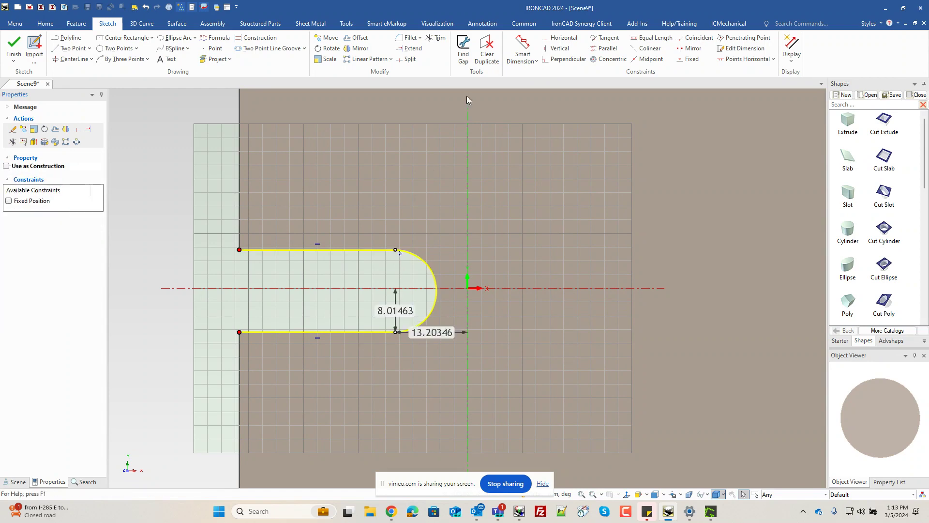
left_click(358, 38)
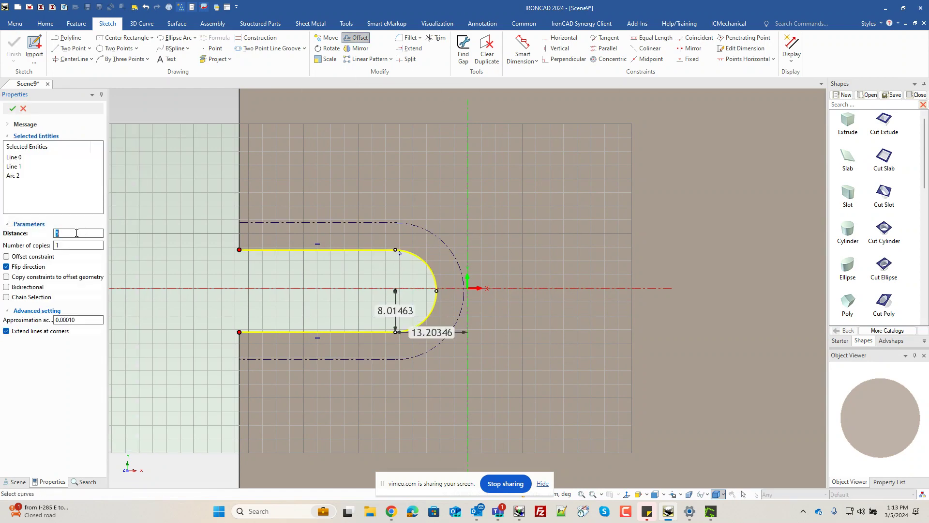
left_click(12, 108)
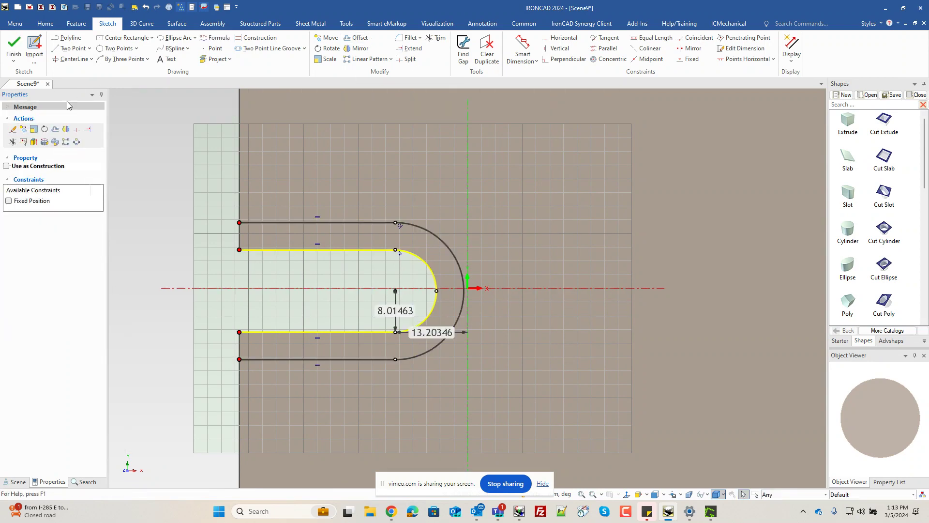
Close both open ends of the lip profile with straight lines and extrude it 3 mm as added material
left_click(73, 48)
left_click(239, 222)
left_click(239, 250)
left_click(239, 332)
left_click(239, 359)
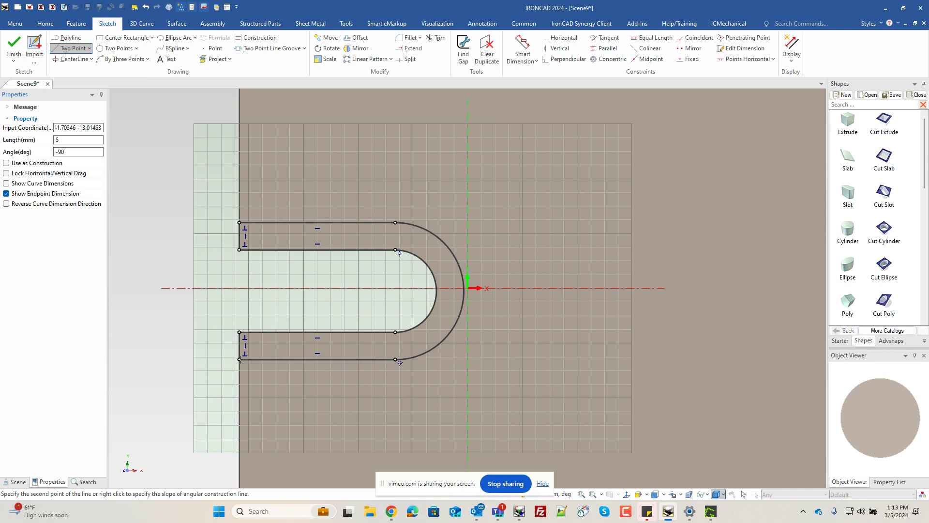
left_click(13, 45)
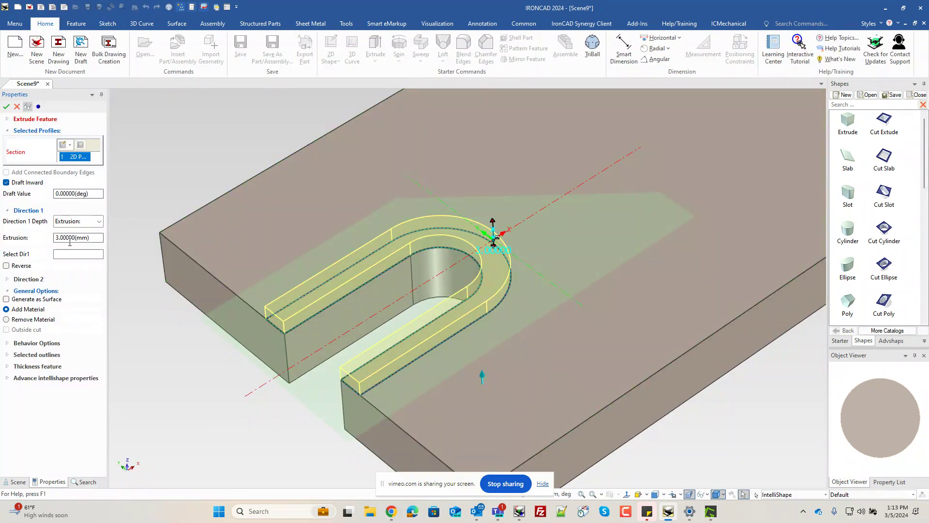
left_click(6, 106)
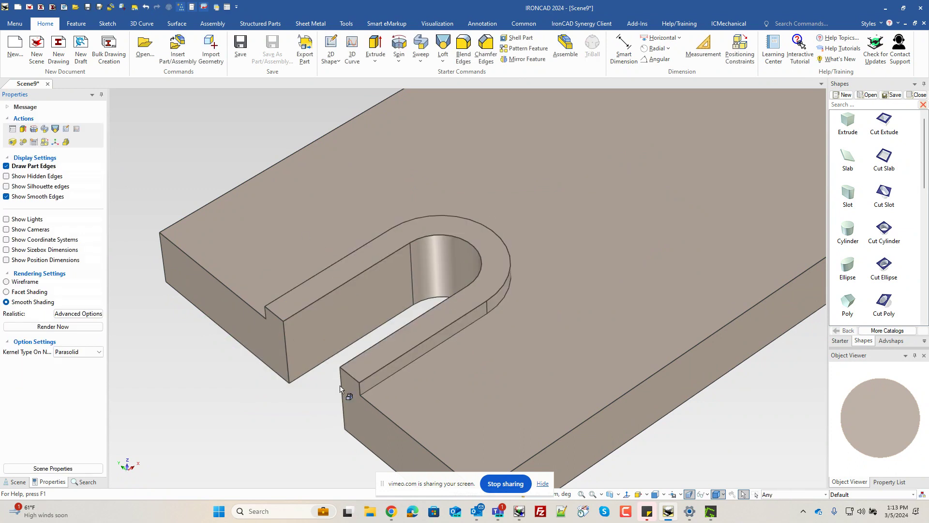
Select the slot's block cut, cylinder cut and lip, and relocate only their TriBall to the midpoint of the plate's long top edge
scroll(305, 406, "down", 5)
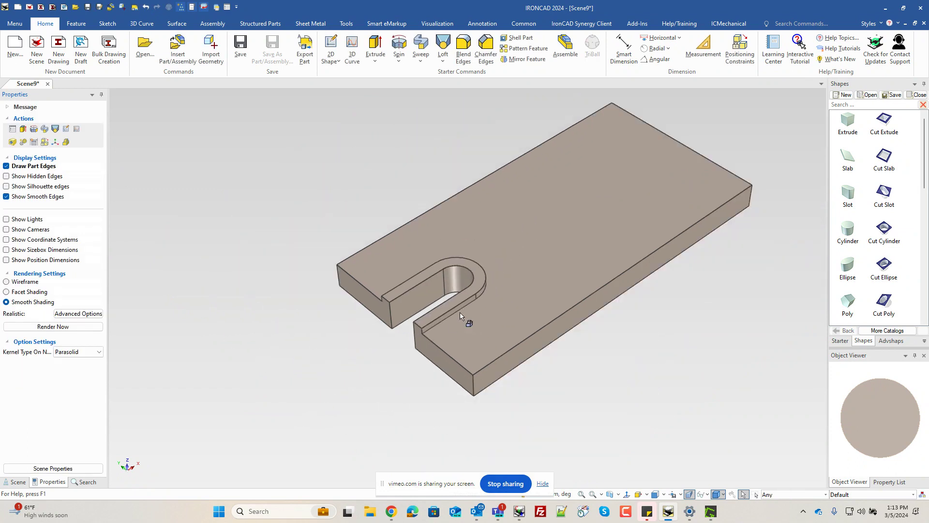
left_click(419, 294)
left_click(419, 294)
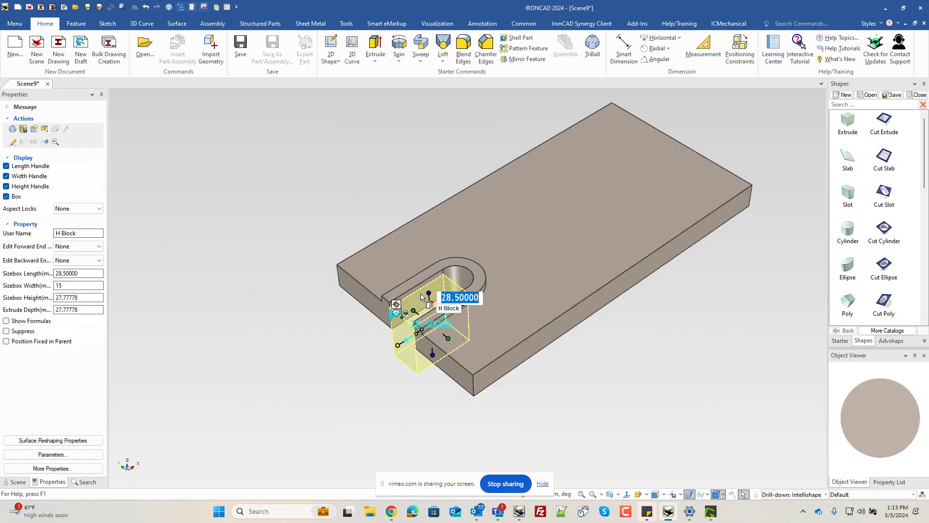
left_click(483, 277, "shift")
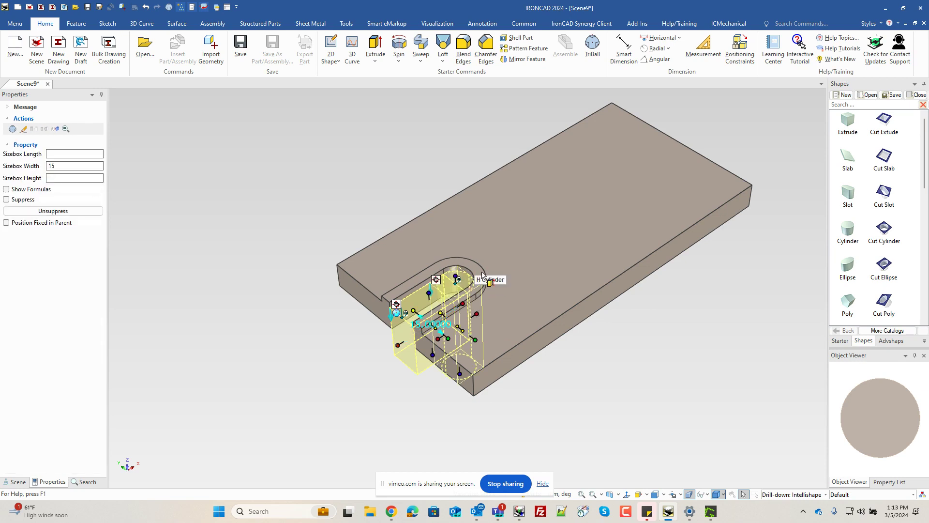
key("F10")
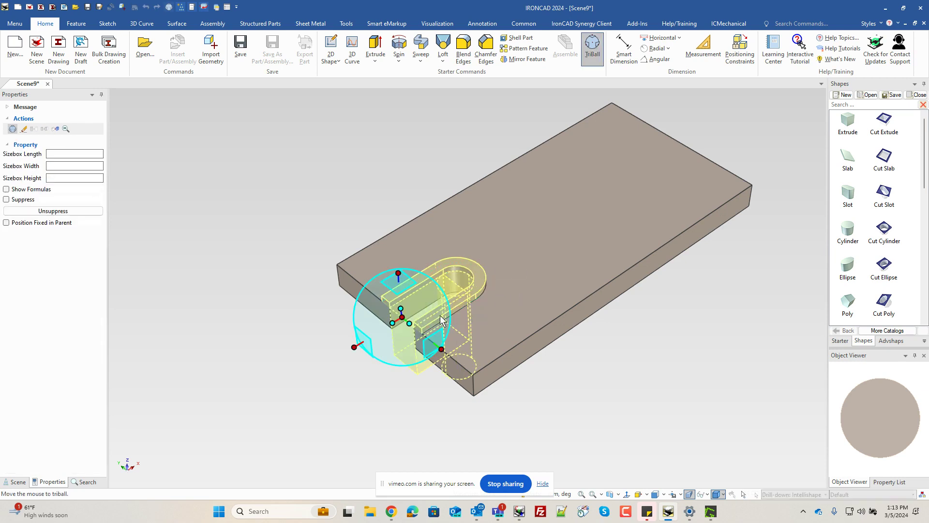
key("space")
left_click_drag(401, 317, 562, 319)
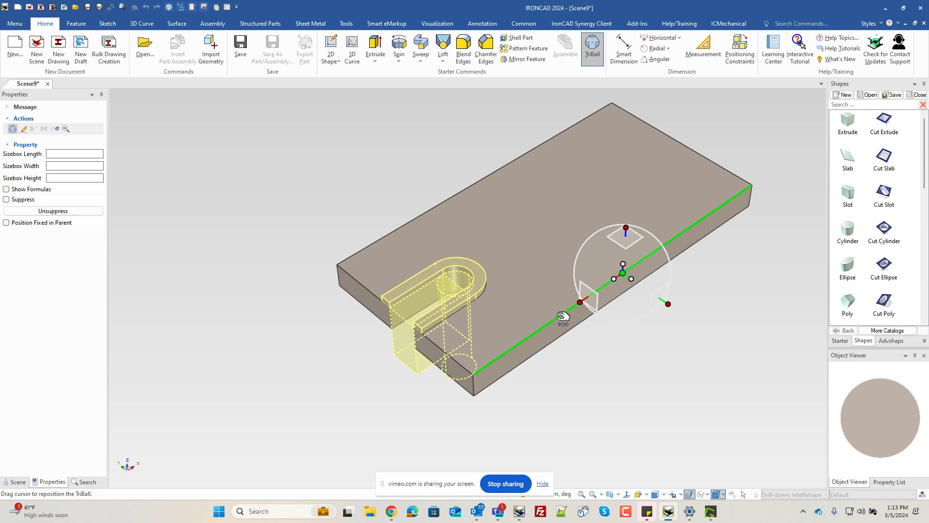
key("space")
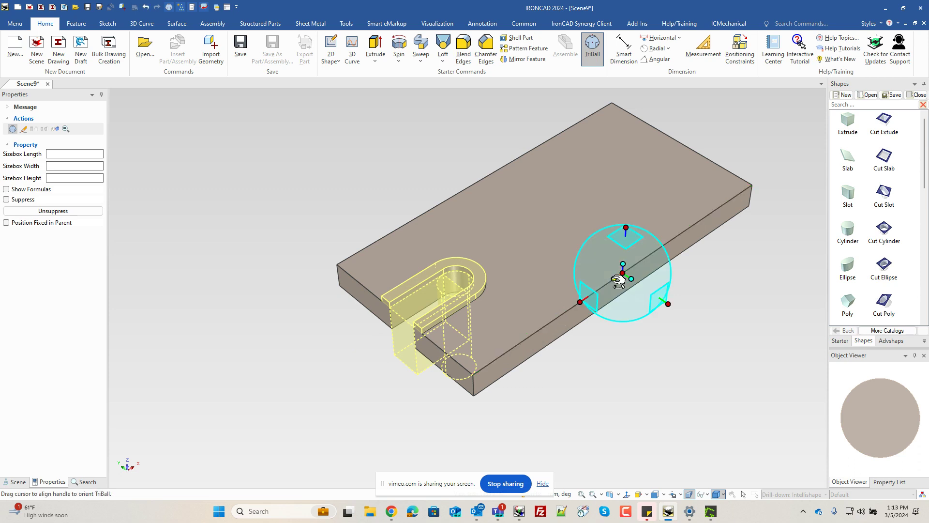
Mirror the selected slot features to the opposite end of the plate as a linked copy
right_click(618, 280)
mouse_move(670, 419)
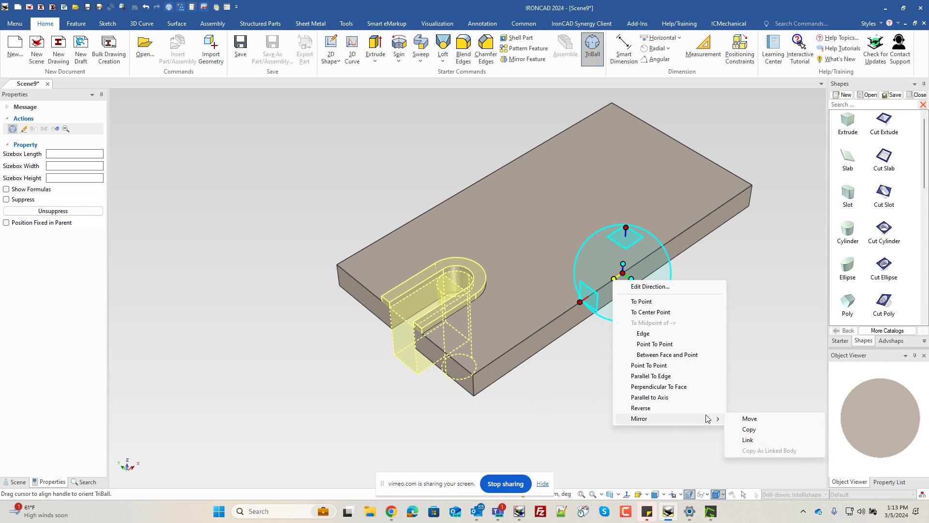
left_click(748, 440)
left_click(735, 422)
scroll(590, 261, "down", 2)
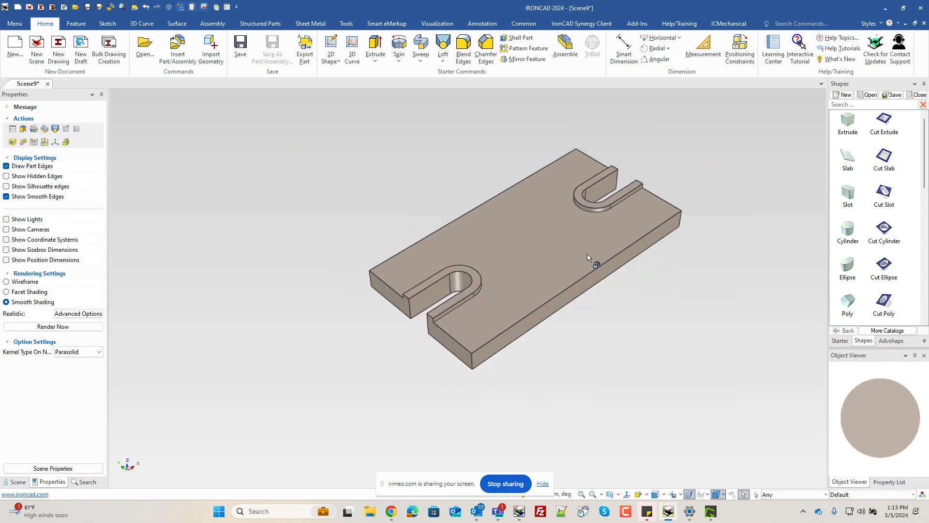
scroll(591, 261, "up", 2)
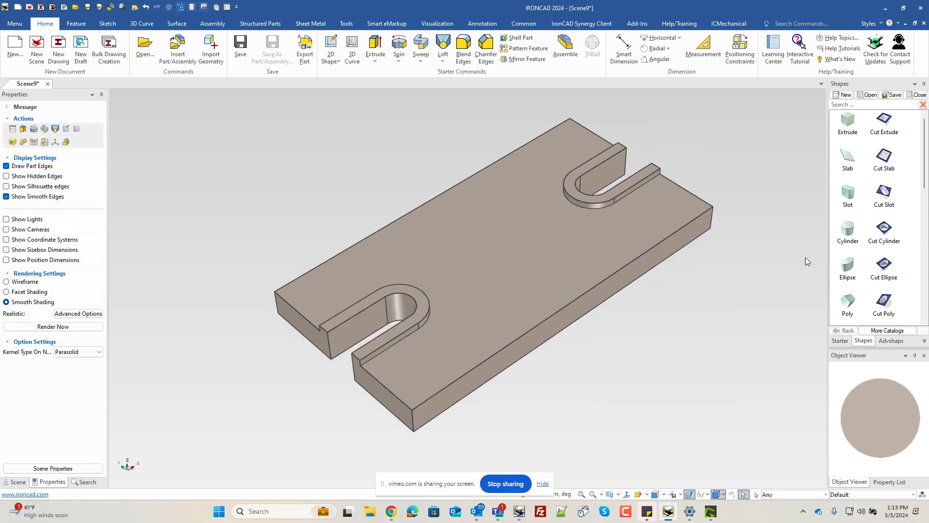
Add a block at the centre of the plate's top face, 90 mm wide and 65 mm long
left_click_drag(847, 127, 502, 250)
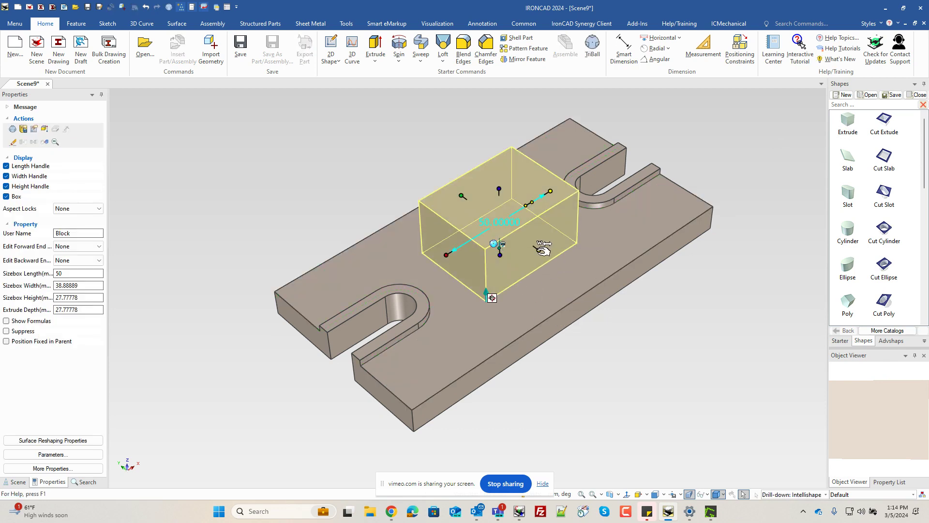
left_click_drag(542, 246, 569, 277)
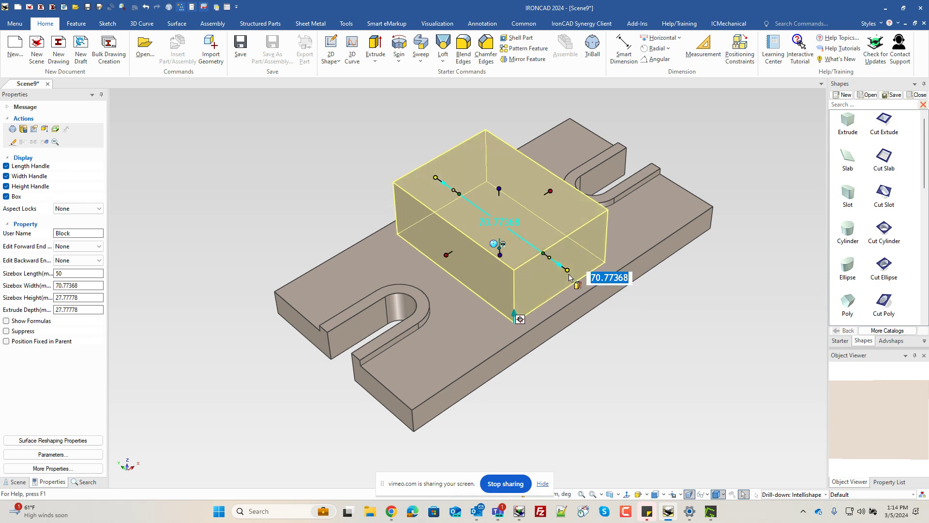
type("90")
key("Return")
left_click_drag(552, 190, 549, 201)
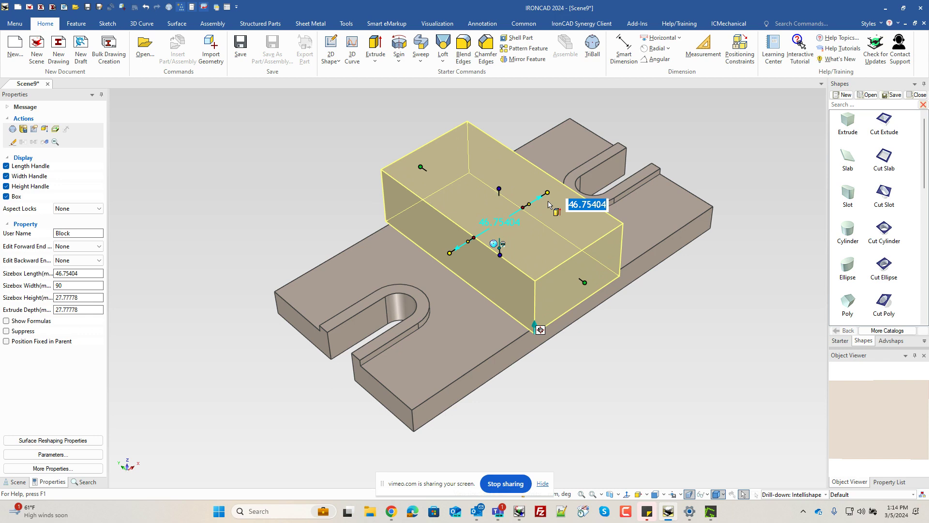
type("65")
key("Return")
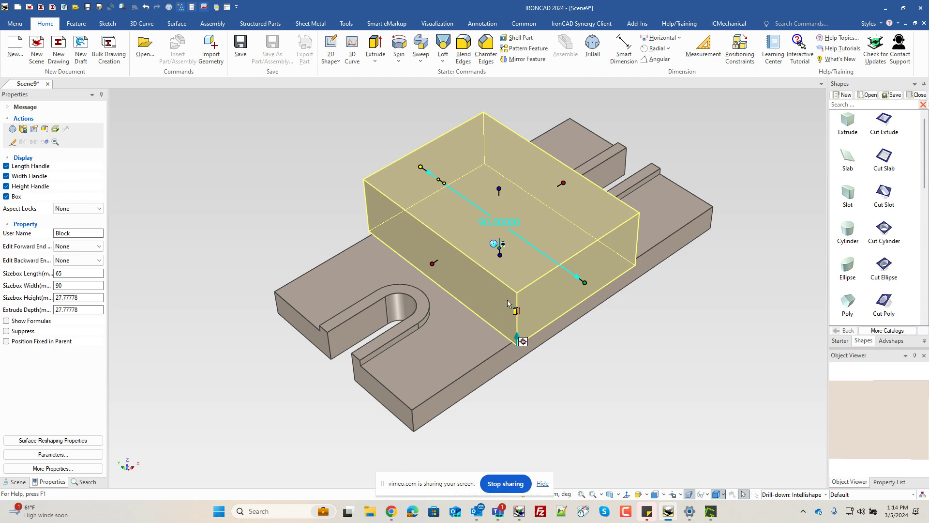
Set the block's top face 24 mm from the plate's bottom edge
middle_click_drag(538, 408, 528, 320)
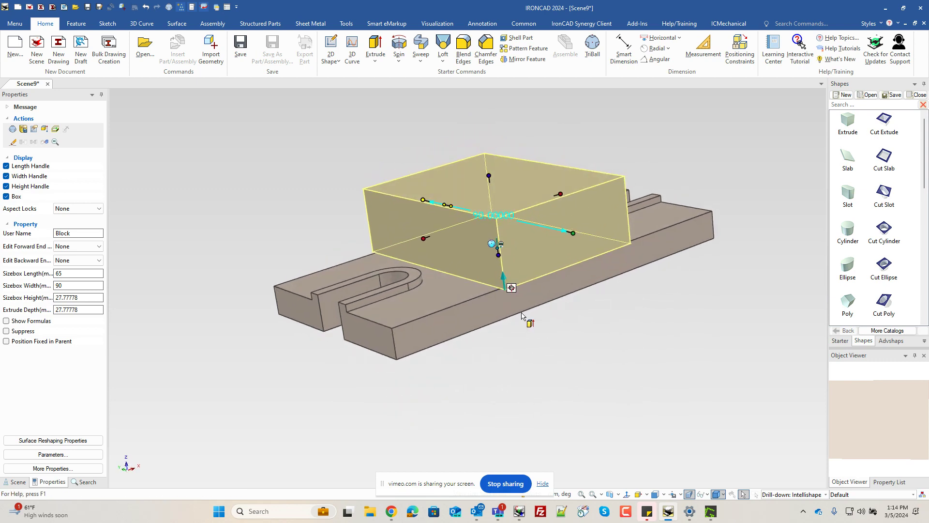
right_click(489, 176)
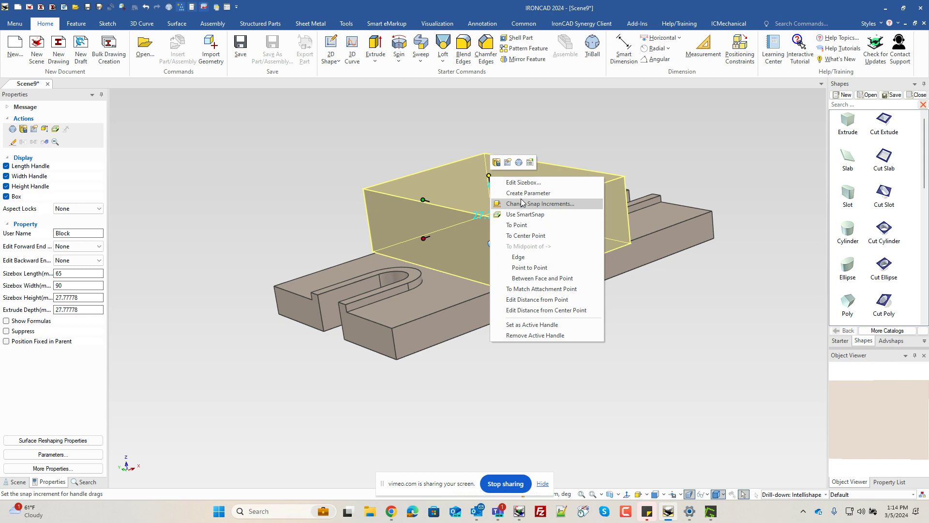
left_click(534, 299)
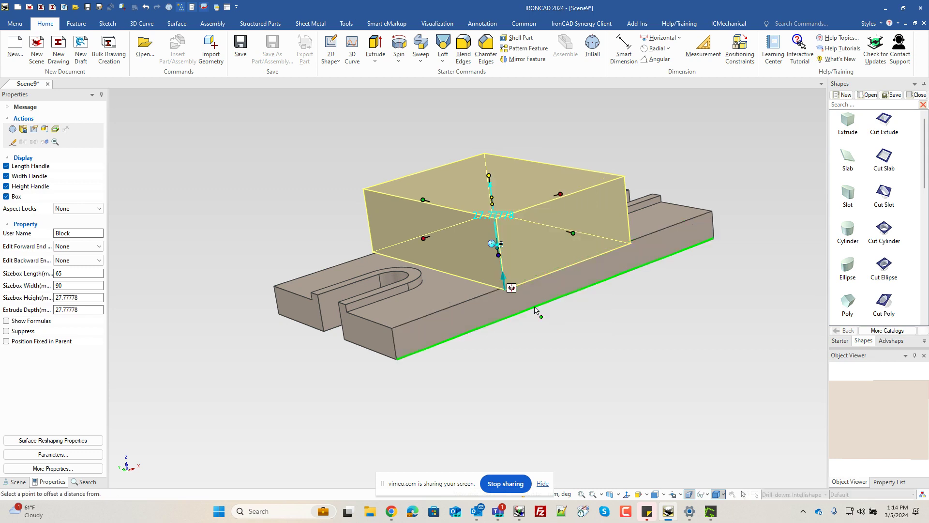
left_click(535, 308)
type("24")
key("Return")
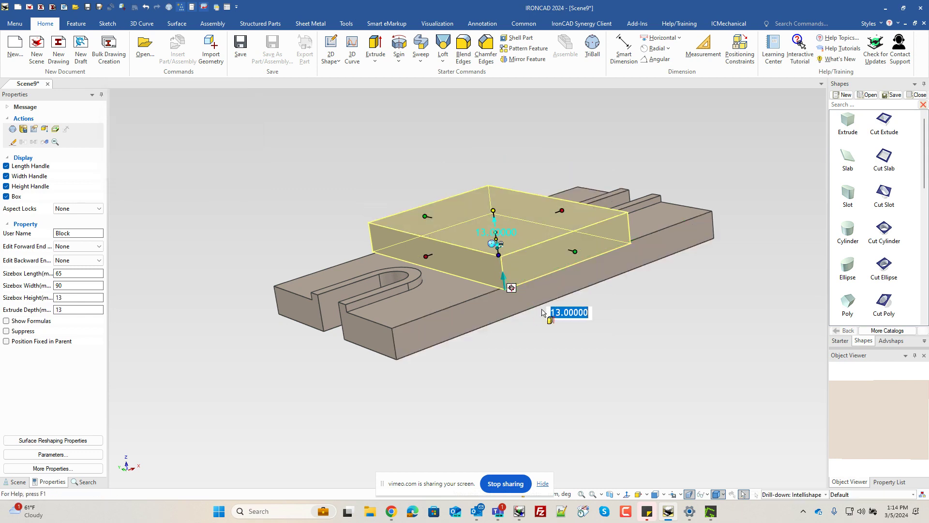
left_click(618, 322)
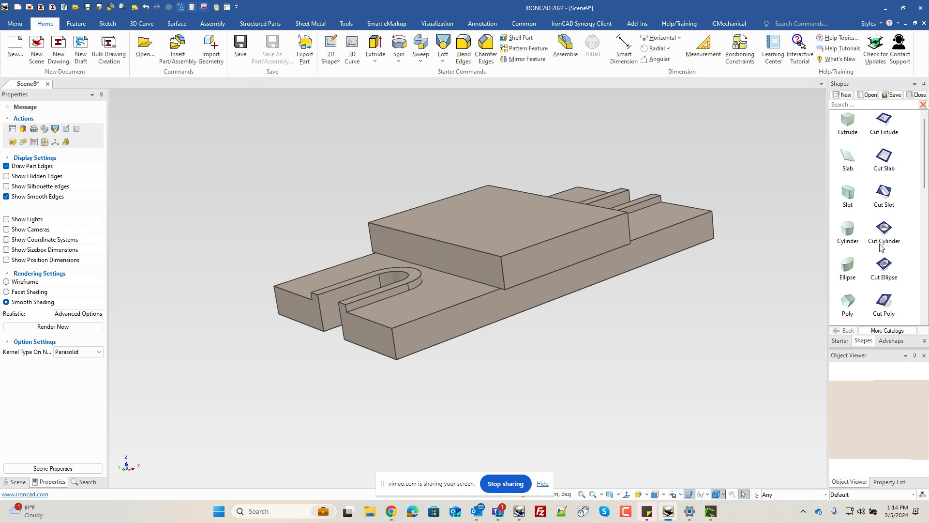
Place a cylindrical cut on the block's long side face, 90 mm deep across the block and 100 mm in diameter
left_click_drag(887, 235, 566, 234)
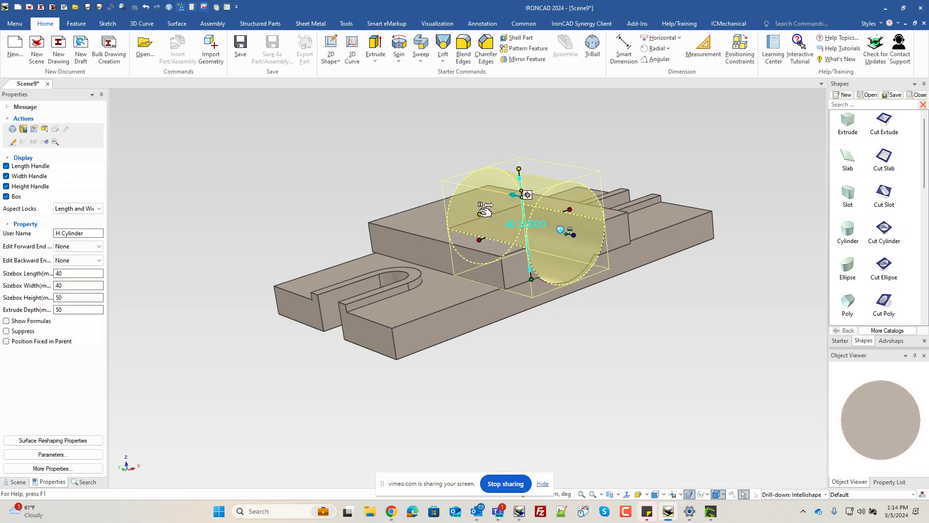
left_click_drag(484, 212, 423, 201)
left_click(505, 212)
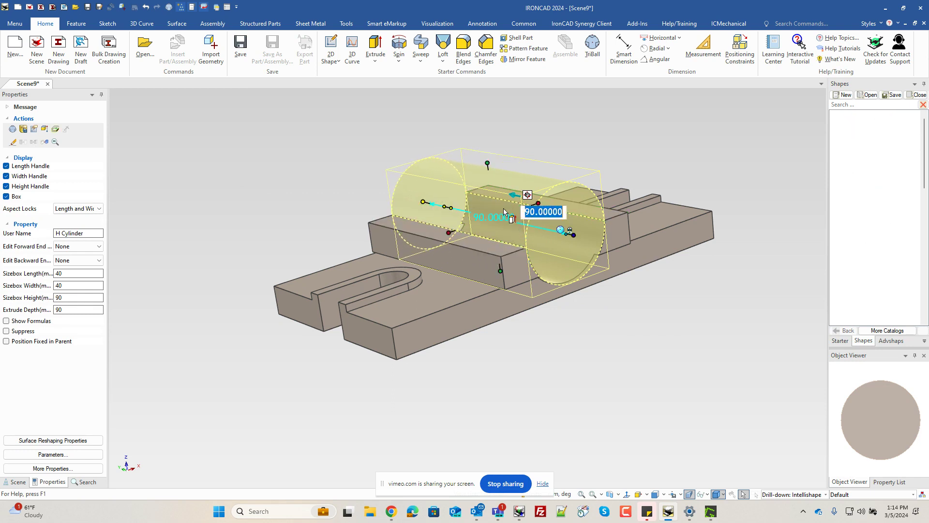
key("Return")
left_click(542, 204)
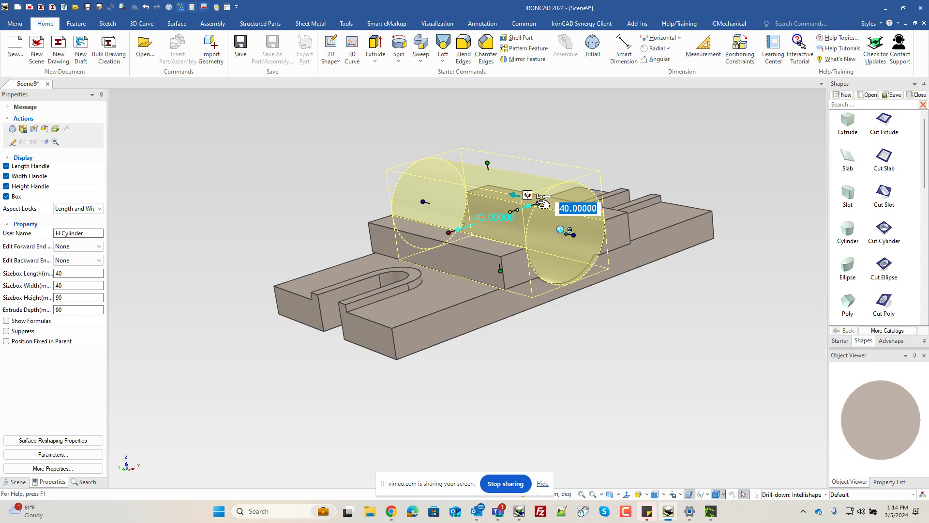
type("100")
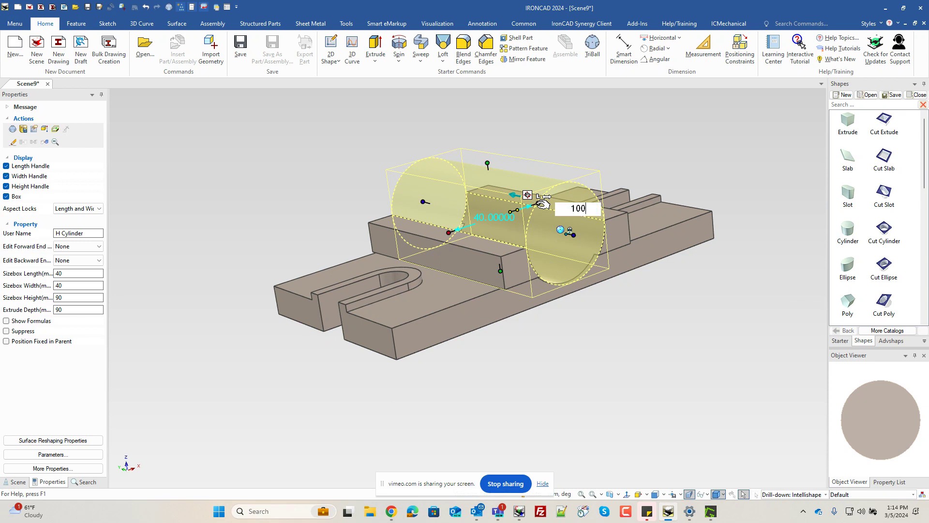
key("Return")
Raise the cylindrical cut freehand by about 36 mm and slightly further, so only its lower arc cuts the block
key("F10")
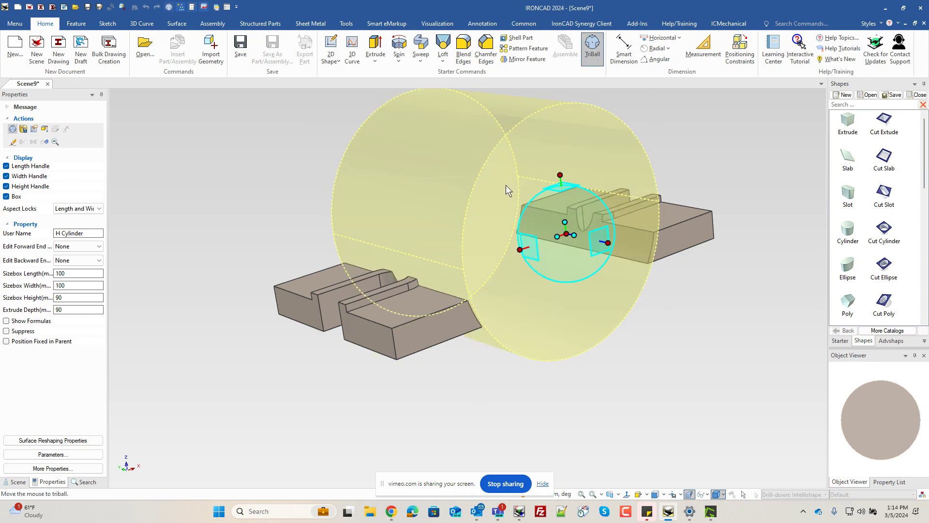
left_click_drag(562, 185, 562, 179)
scroll(570, 204, "down", 2)
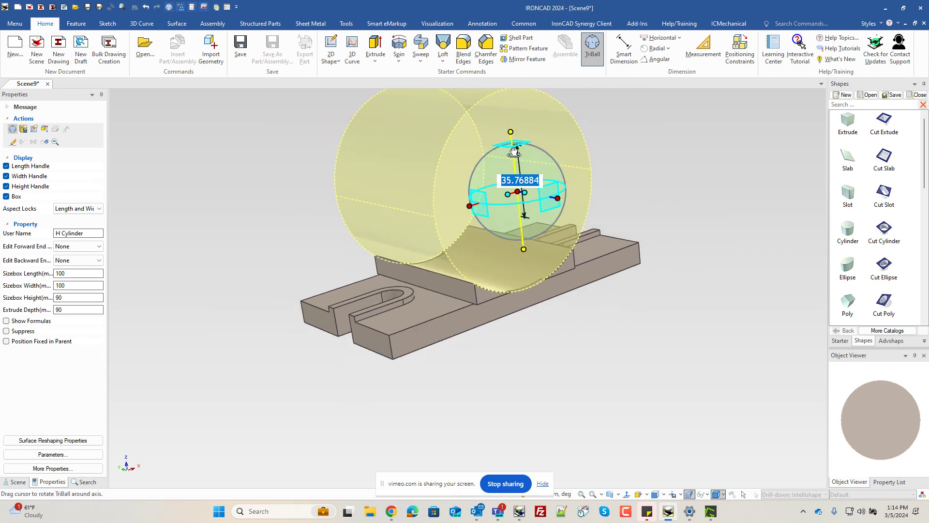
left_click_drag(514, 132, 516, 124)
key("F10")
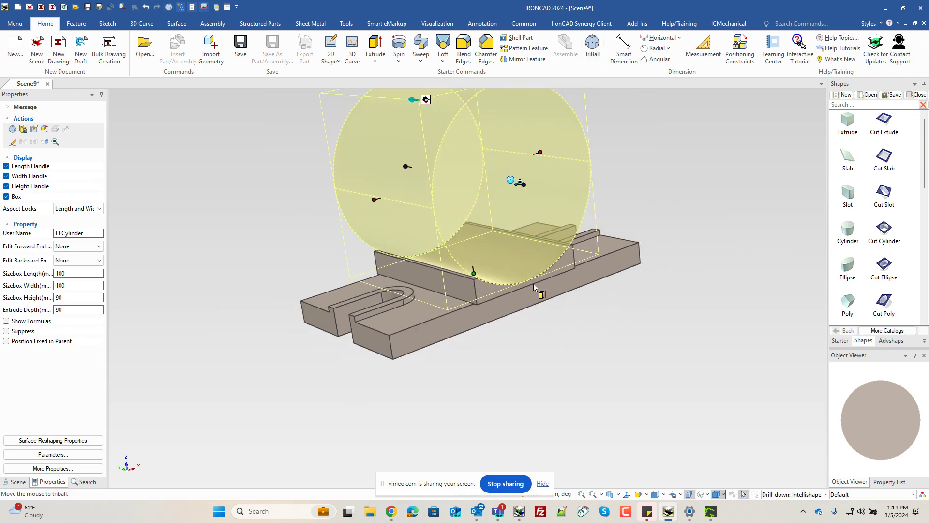
Relocate the cut's TriBall to the lowest point of its arc and set that point 16 mm from the plate's bottom edge
key("F10")
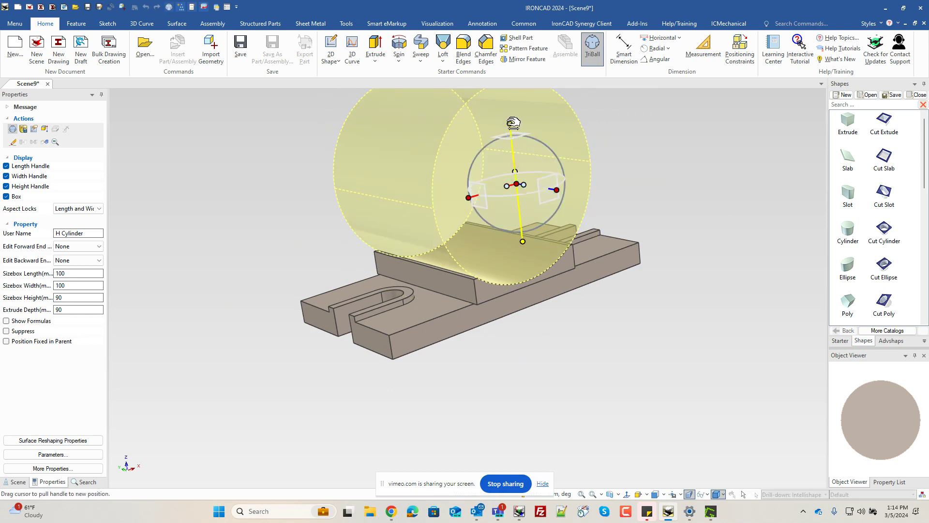
key("space")
left_click_drag(513, 188, 532, 282)
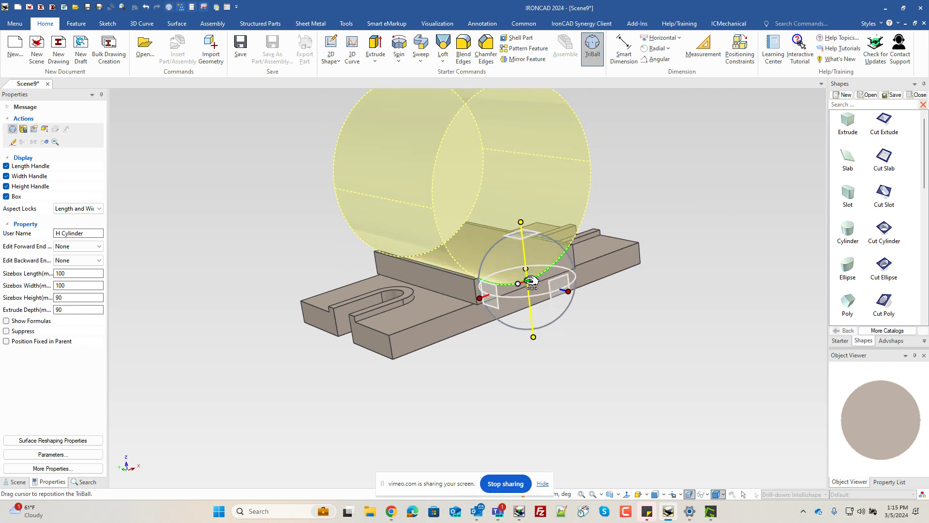
key("space")
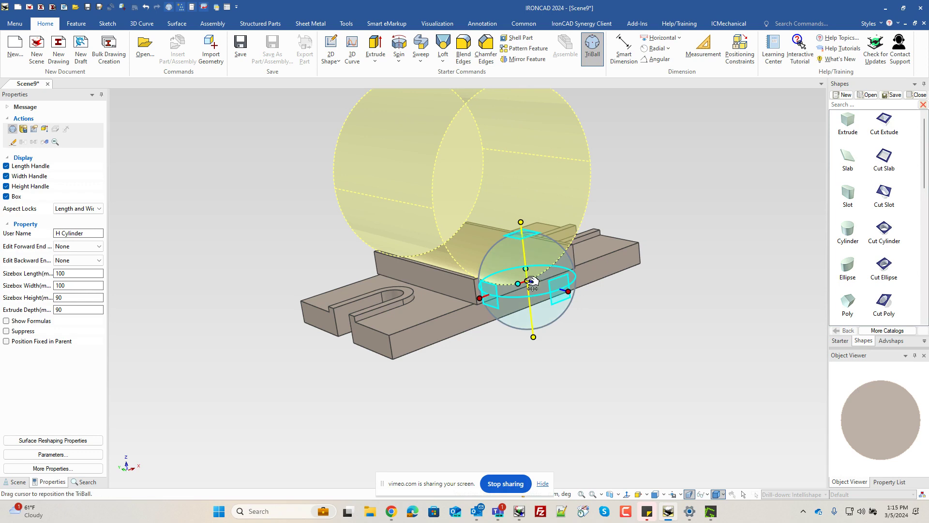
right_click(530, 280)
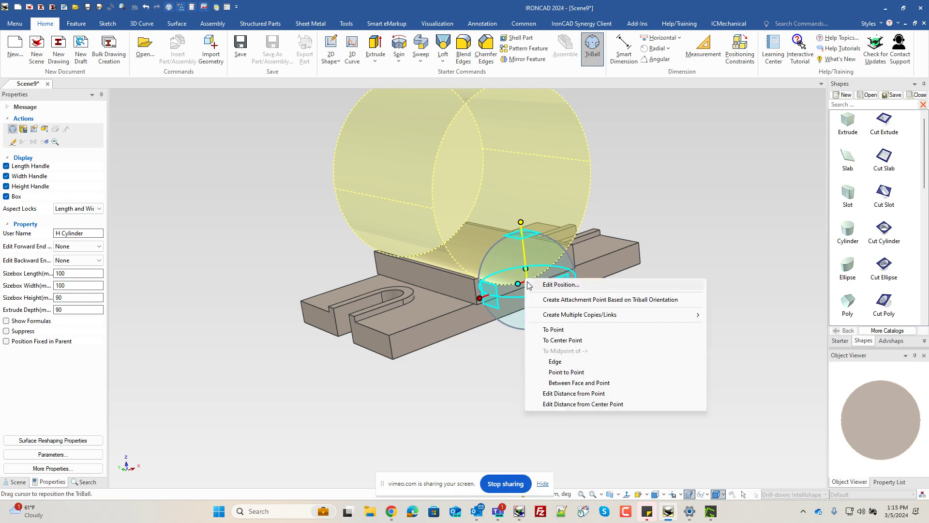
left_click(569, 394)
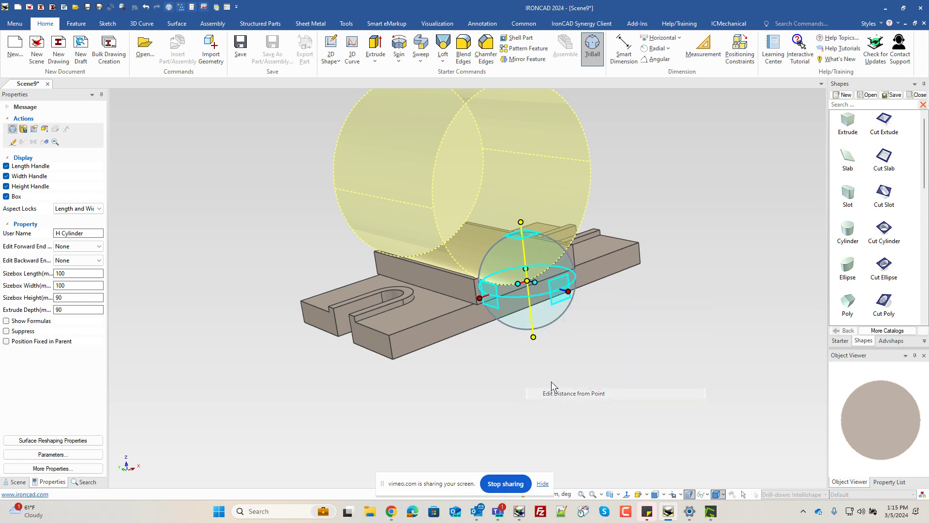
left_click(475, 327)
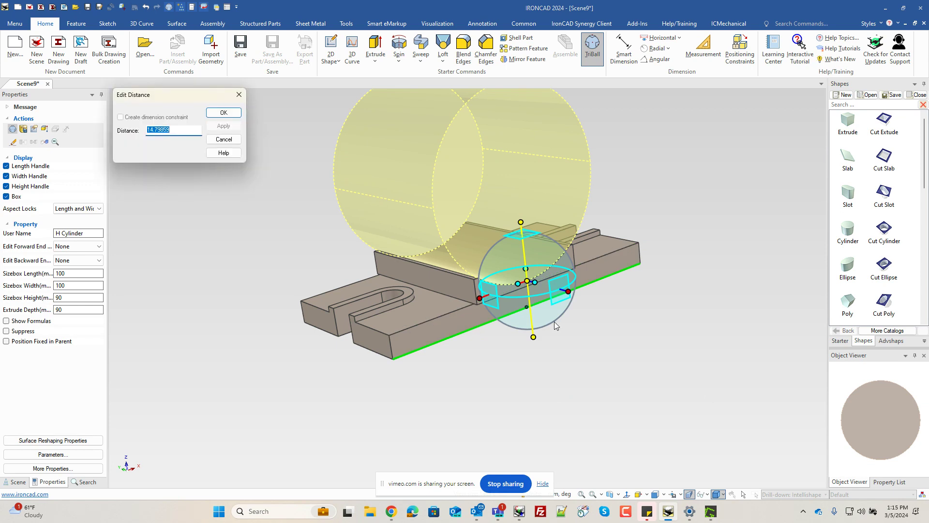
type("16")
key("Return")
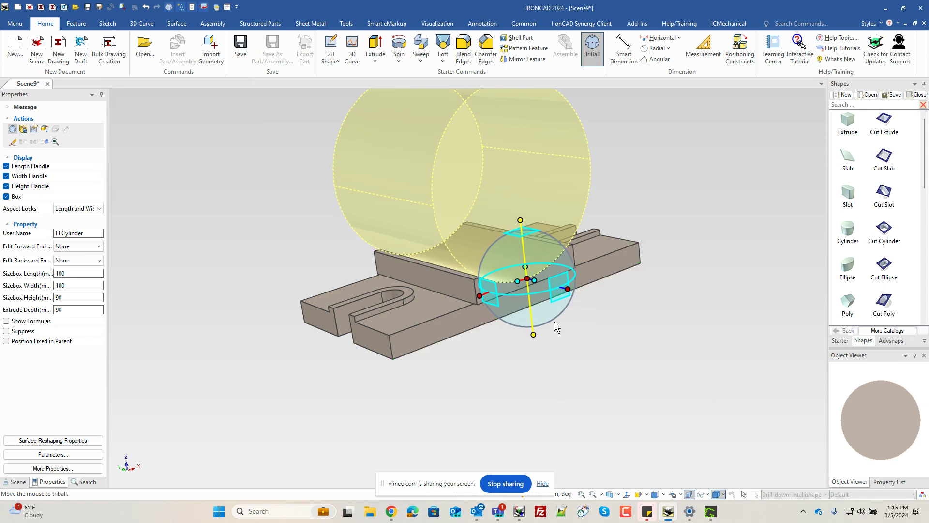
left_click(577, 384)
Place a through-cut cylinder near one end of the saddle block's long side face and set its diameter to 5 mm
middle_click_drag(597, 300, 429, 305)
scroll(484, 300, "up", 3)
left_click_drag(886, 232, 855, 267)
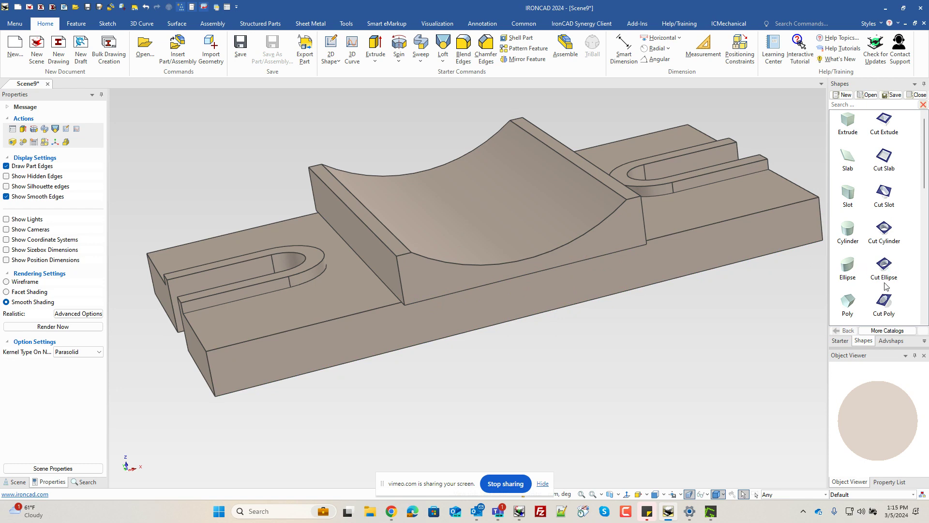
left_click(840, 340)
left_click_drag(848, 251, 417, 275)
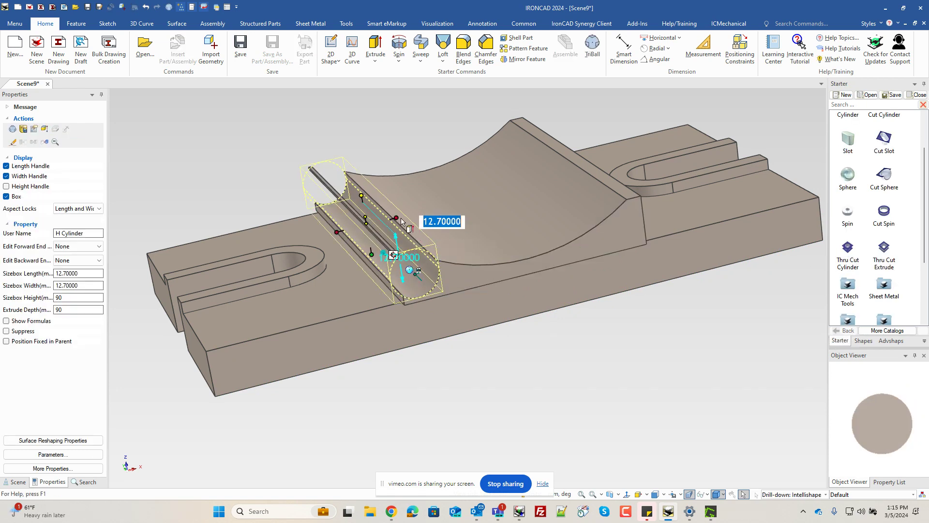
type("5")
key("Return")
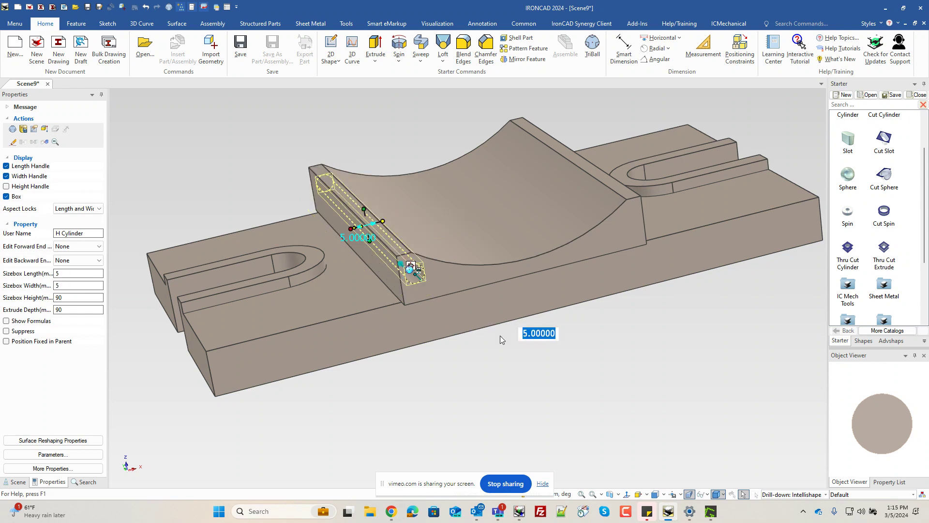
Position the 5 mm through hole lengthwise at 55/2 mm from the center of the saddle's curved arc
key("F10")
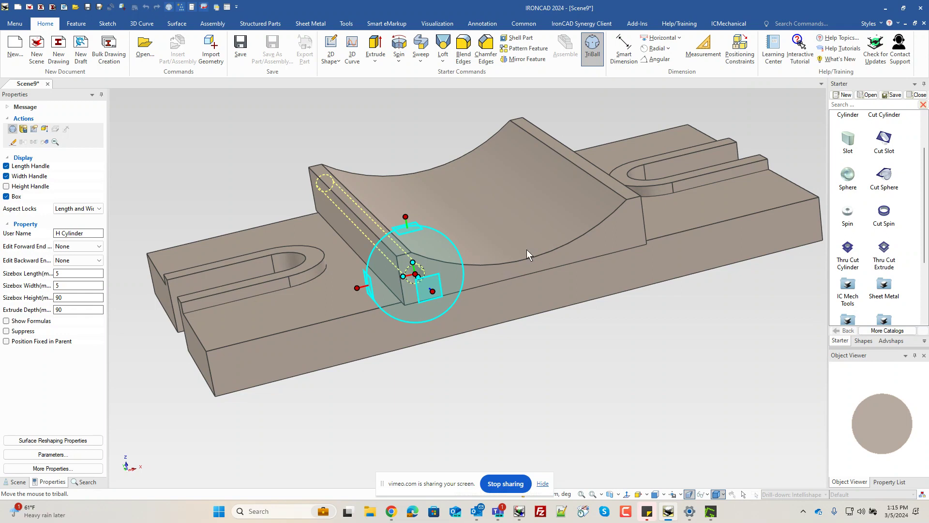
right_click(416, 275)
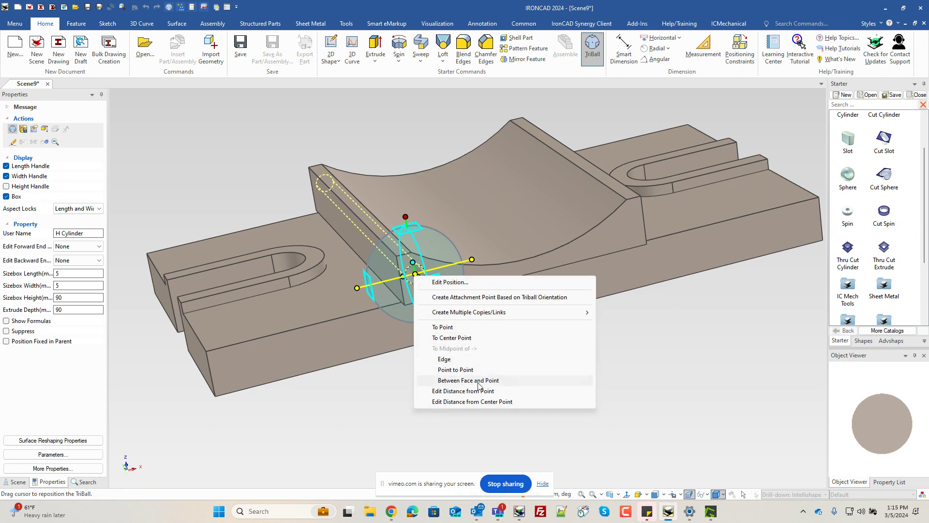
left_click(480, 402)
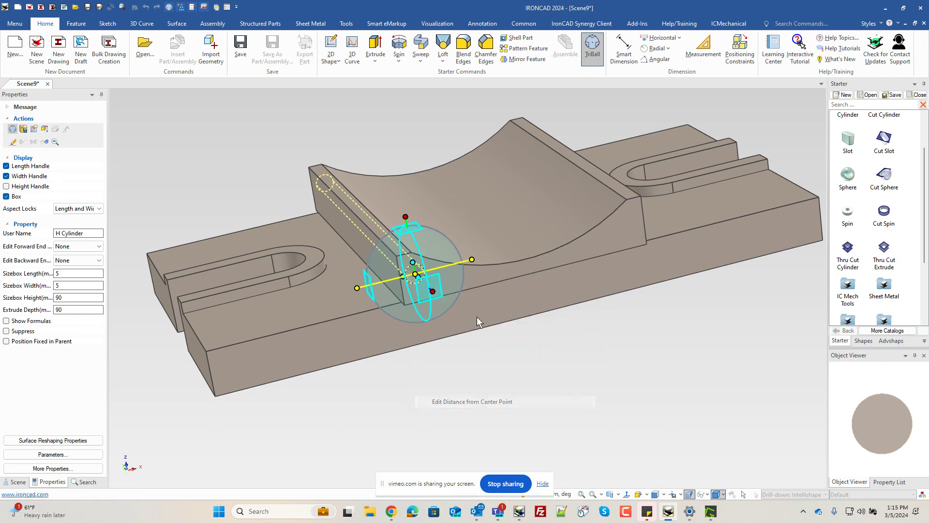
left_click(489, 265)
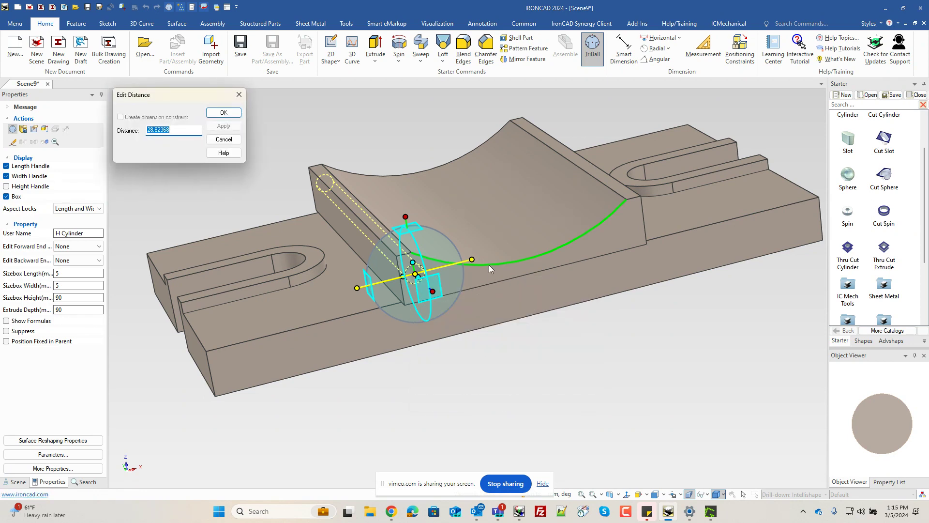
type("55/2")
key("Return")
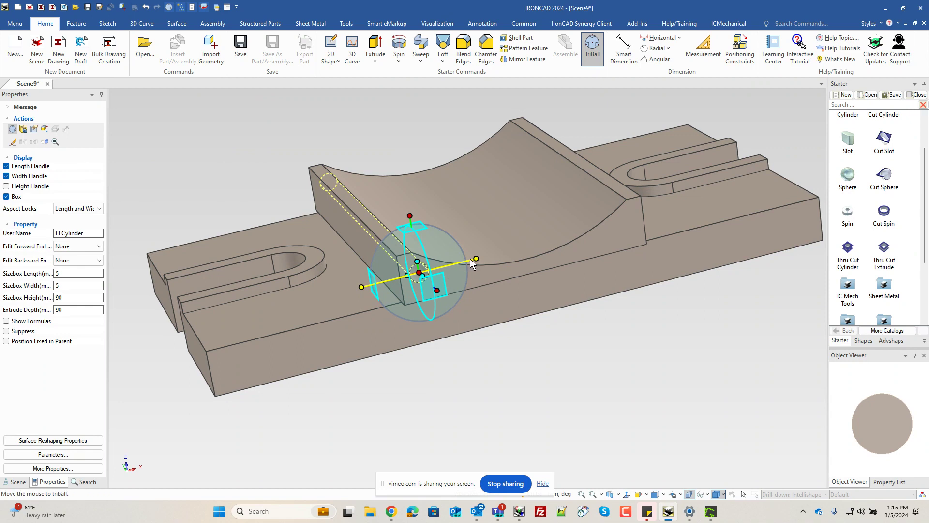
Create one linked copy of the through hole along the block's length, near the opposite end of its long side face
right_click_drag(477, 260, 476, 261)
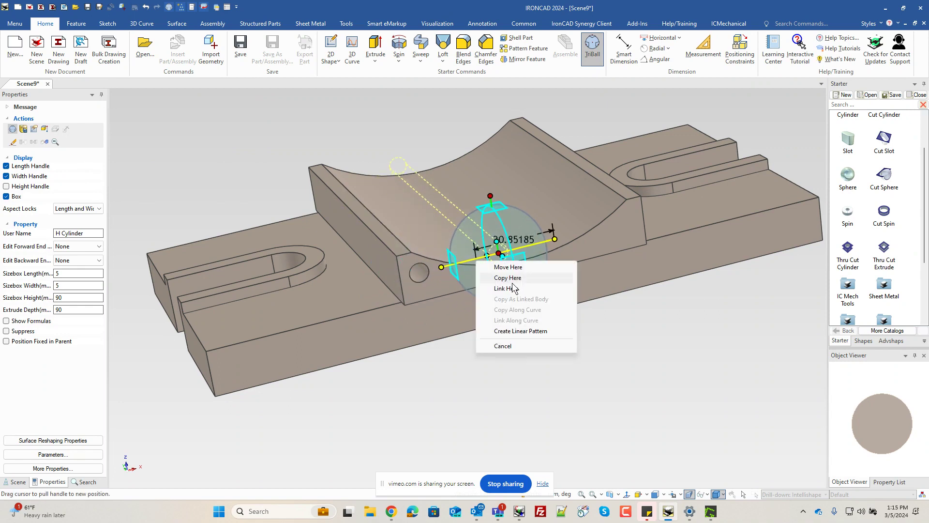
left_click(512, 289)
key("Tab")
type("40")
key("Return")
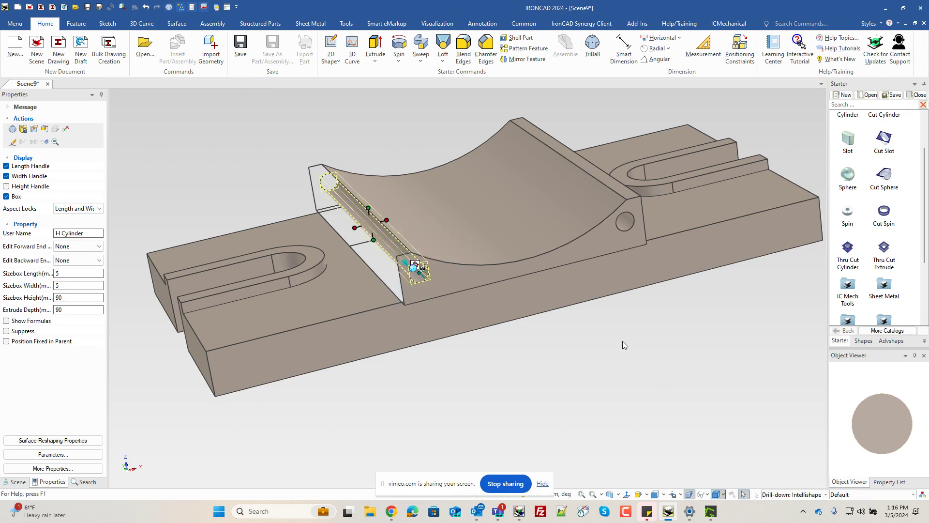
left_click(625, 334)
Set the whole part's rendering surface smoothness to 52 in its part properties
middle_click_drag(626, 331, 434, 260)
right_click(435, 259)
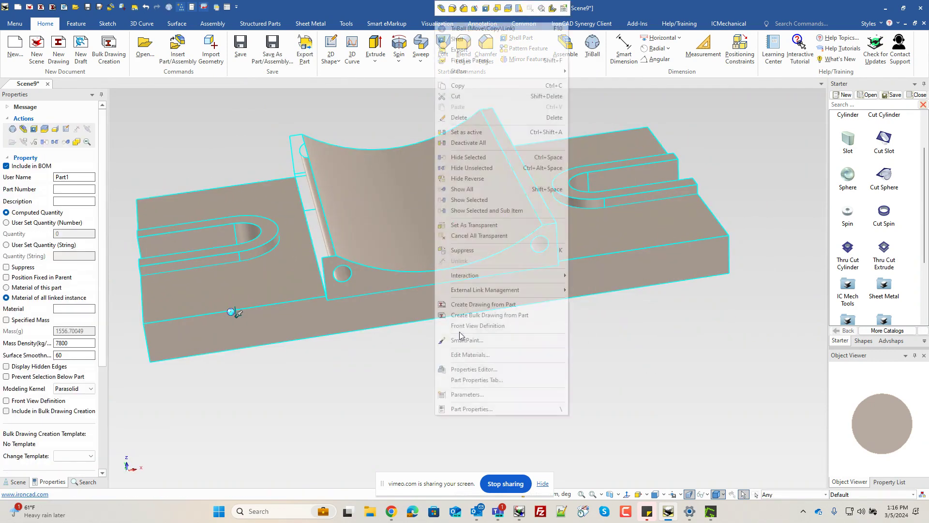
left_click(472, 408)
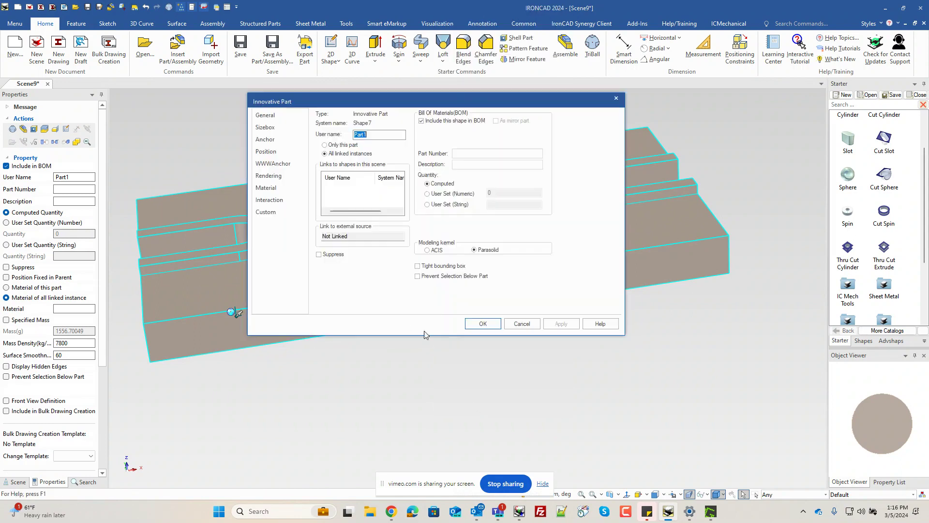
left_click(269, 175)
left_click_drag(492, 149, 486, 149)
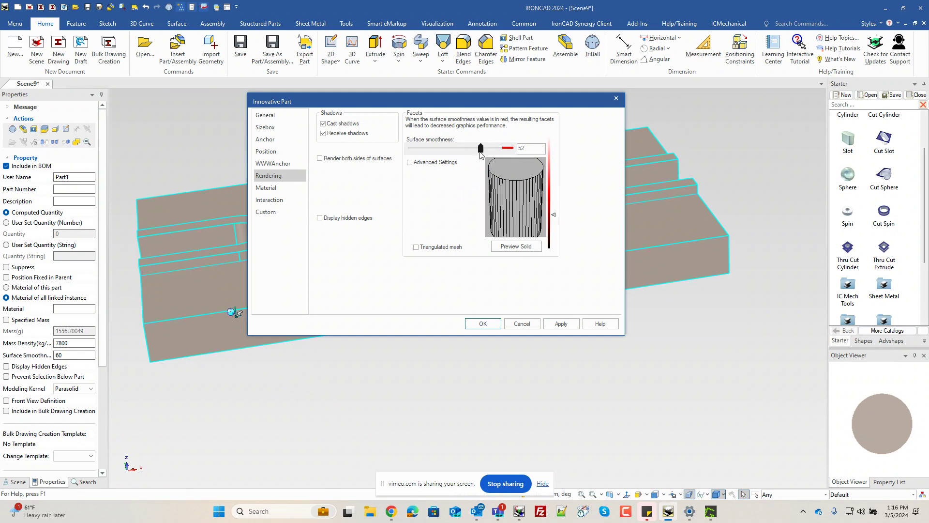
left_click(484, 326)
left_click(483, 333)
Blend the four vertical outer corner edges of the base plate with a constant 10 mm radius
middle_click_drag(482, 332, 432, 298)
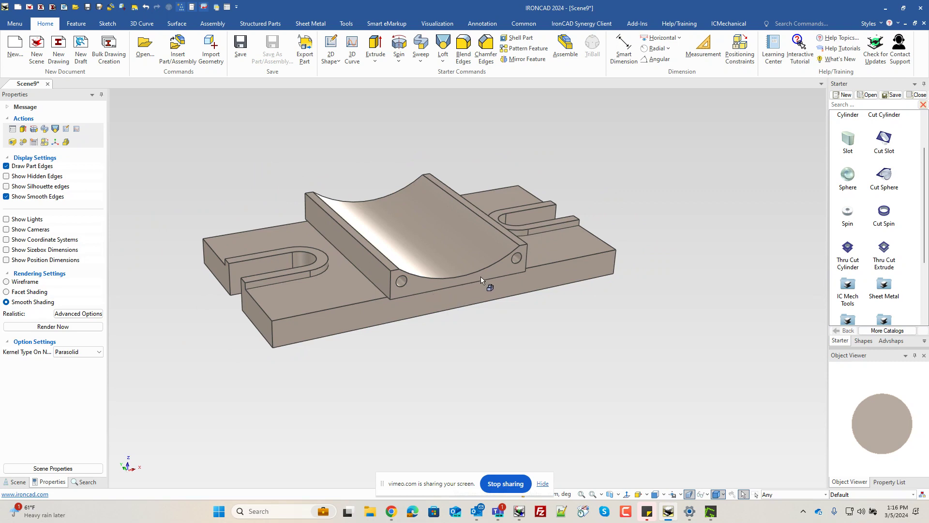
middle_click_drag(570, 280, 608, 269)
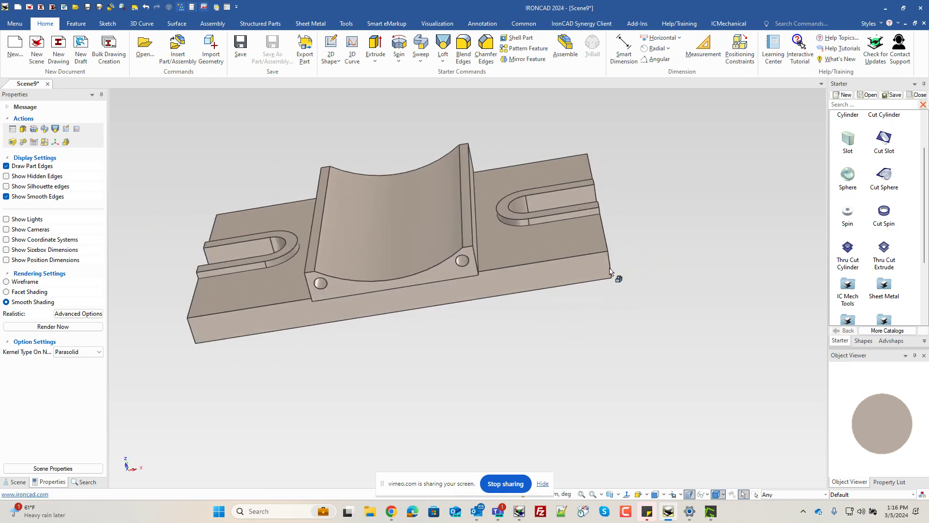
scroll(608, 269, "up", 2)
left_click(606, 269)
left_click(602, 272)
right_click(597, 266)
left_click(628, 285)
middle_click_drag(649, 309, 587, 305)
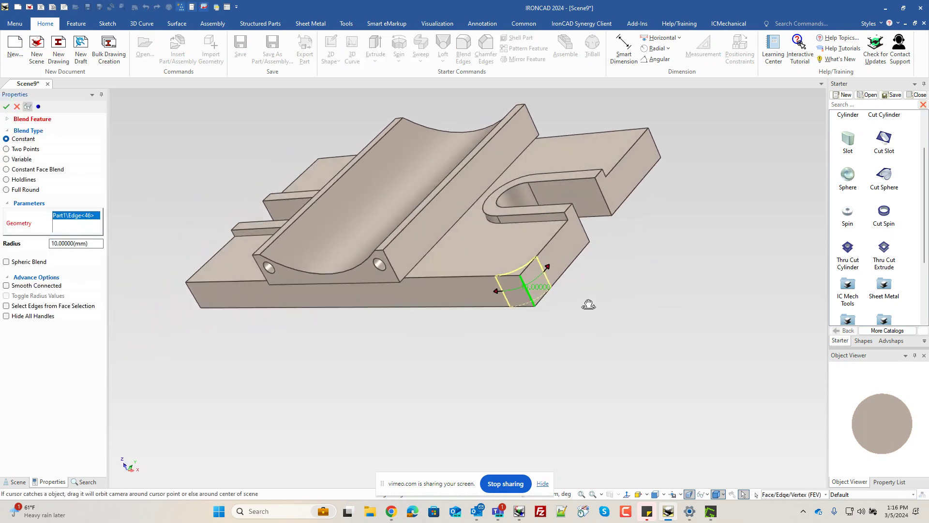
left_click(652, 146)
middle_click_drag(386, 348, 271, 347)
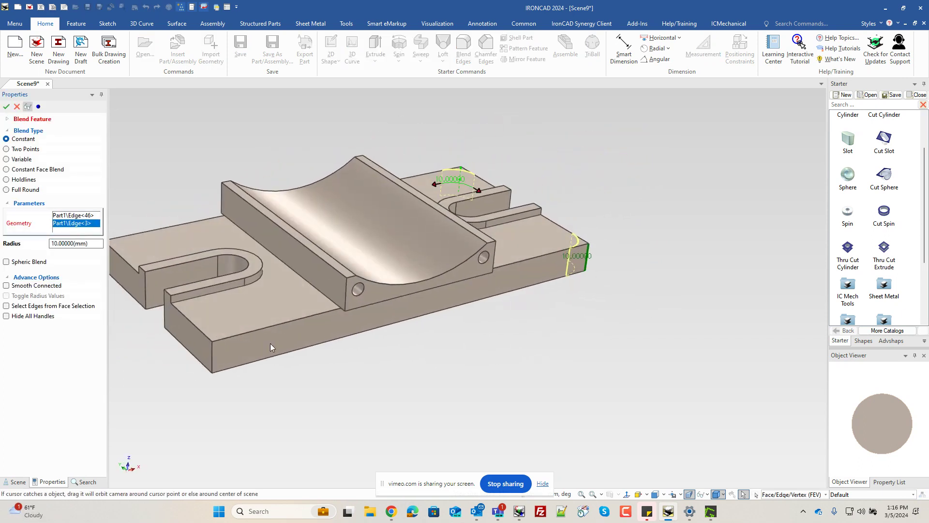
left_click(213, 358)
scroll(207, 292, "down", 3)
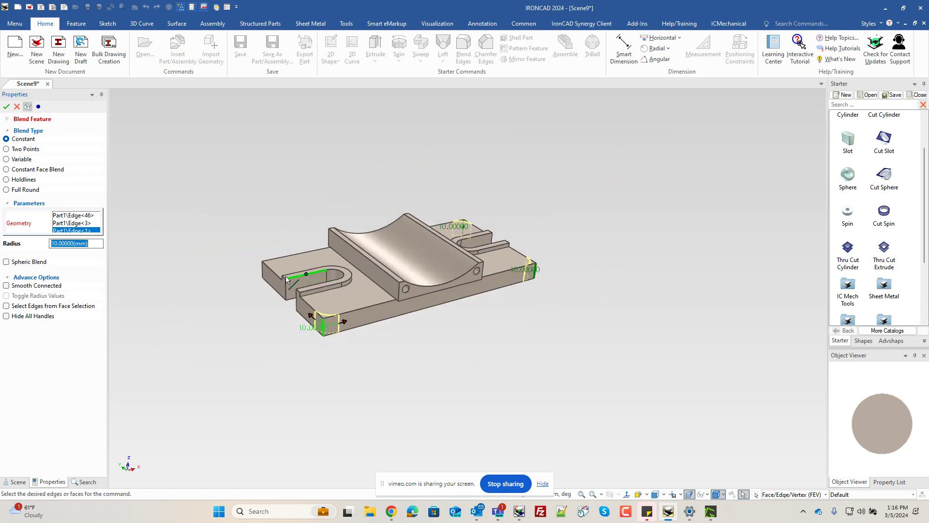
left_click(262, 271)
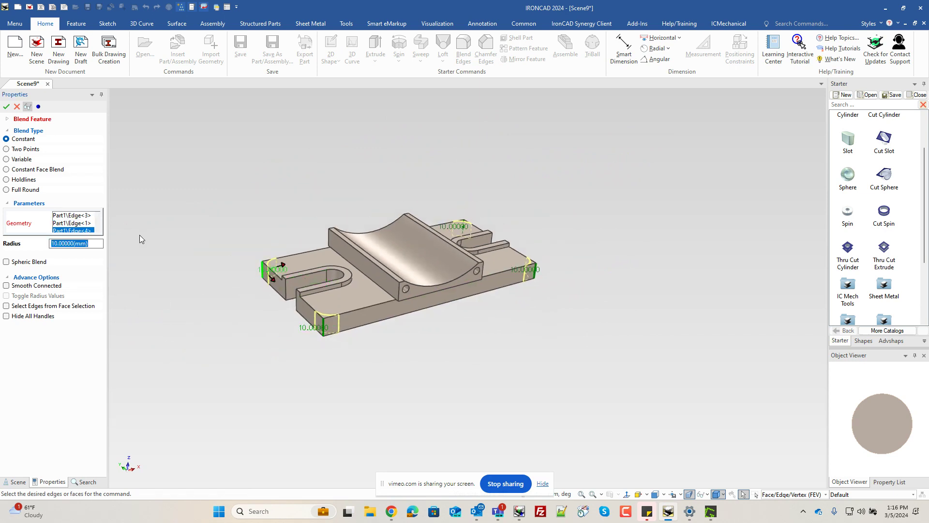
key("Return")
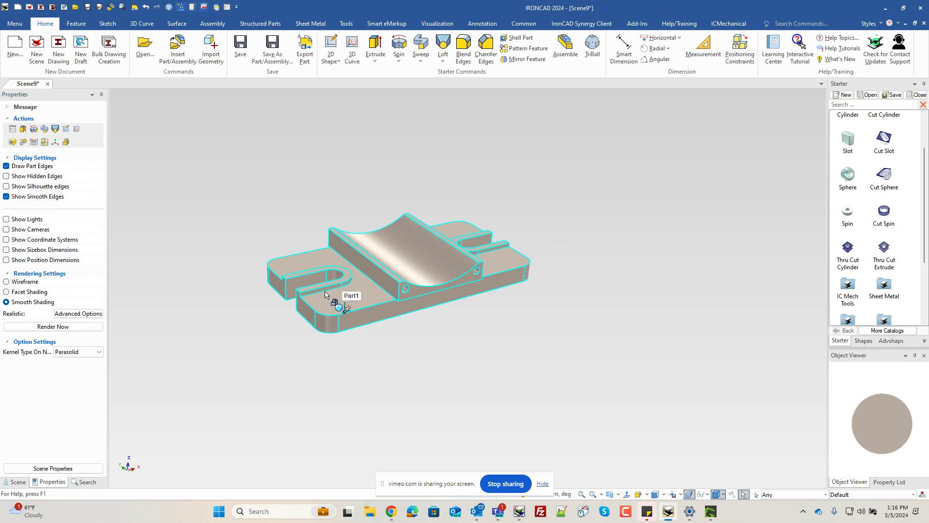
Blend the edges where both raised slot rims meet the base plate with a constant 2 mm radius
left_click(325, 294)
left_click(325, 293)
right_click(325, 294)
left_click(346, 294)
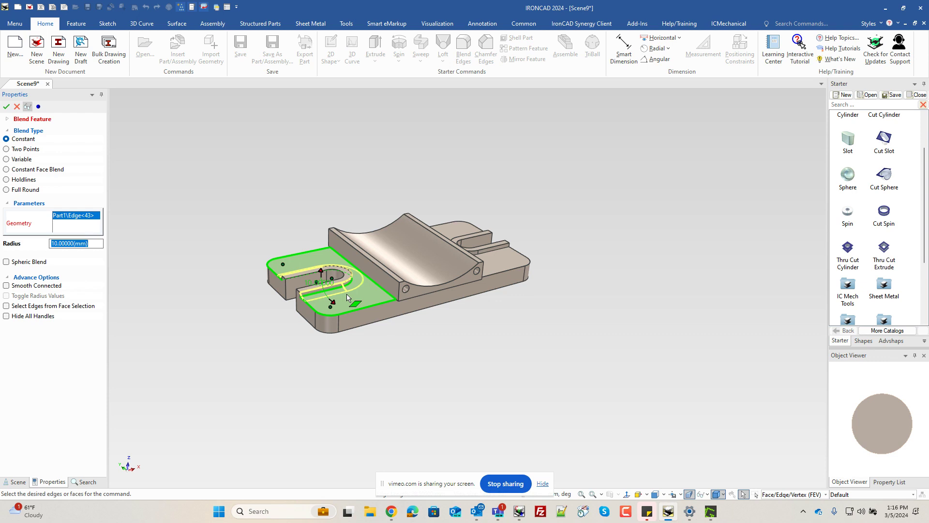
type("2")
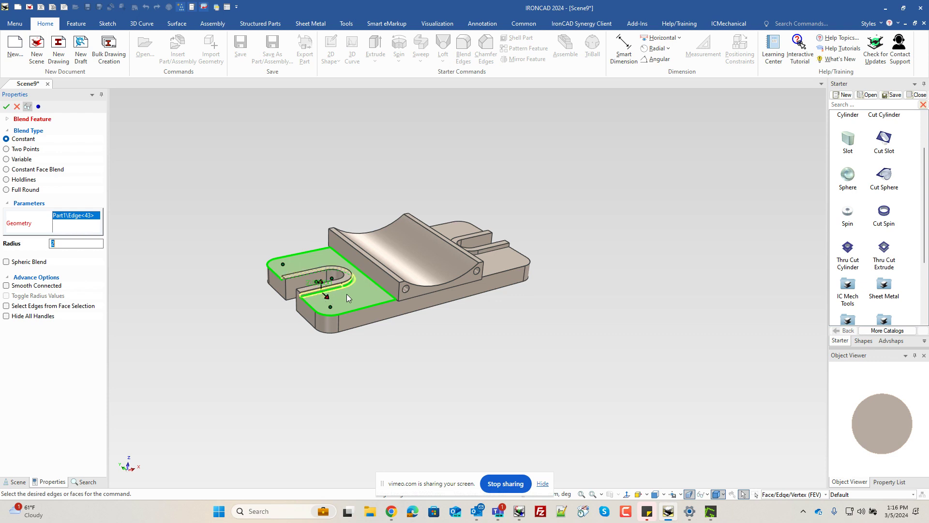
left_click(493, 251)
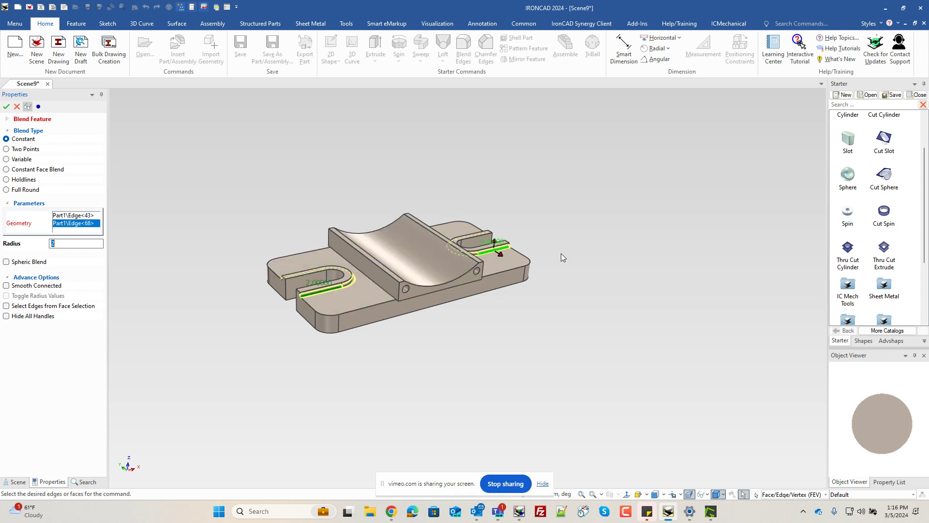
key("Return")
Select the finished part and read its mass in the part's properties
middle_click_drag(548, 321, 431, 328)
scroll(415, 292, "up", 4)
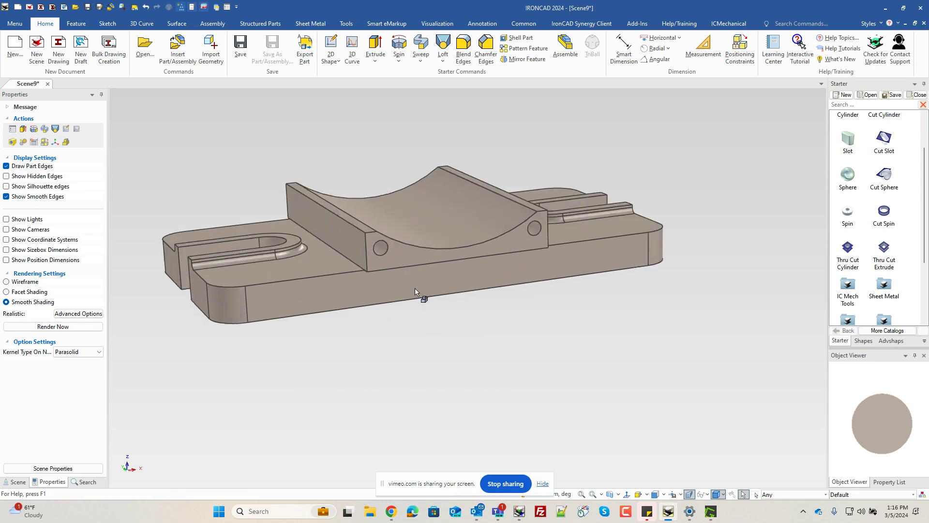
scroll(415, 292, "up", 2)
left_click(406, 263)
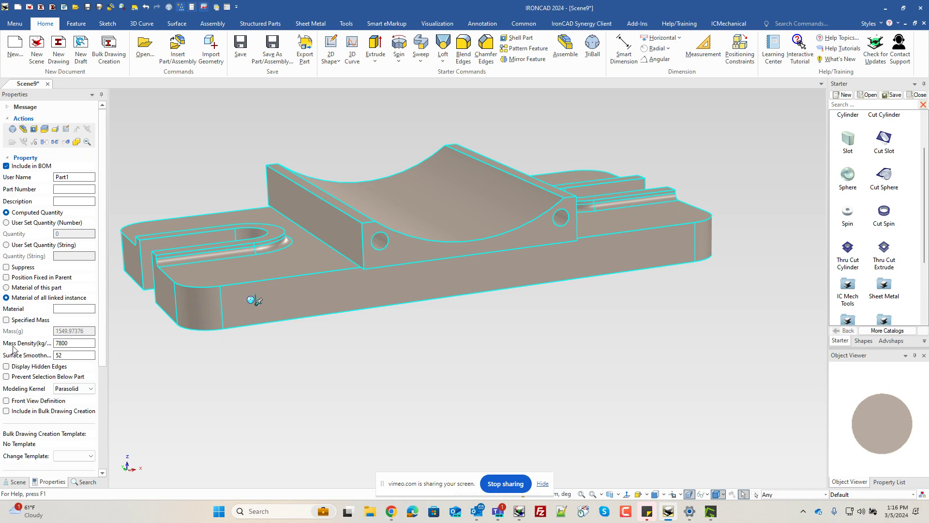
middle_click_drag(430, 246, 521, 335)
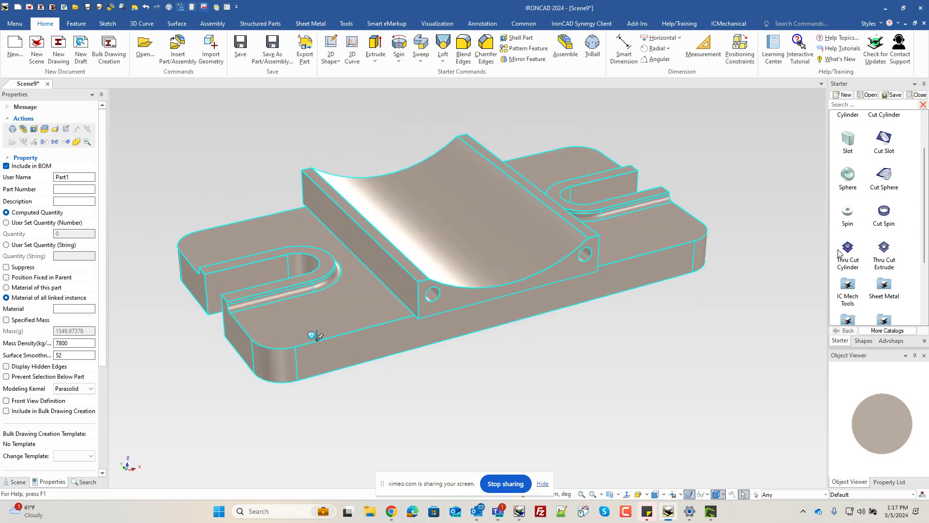